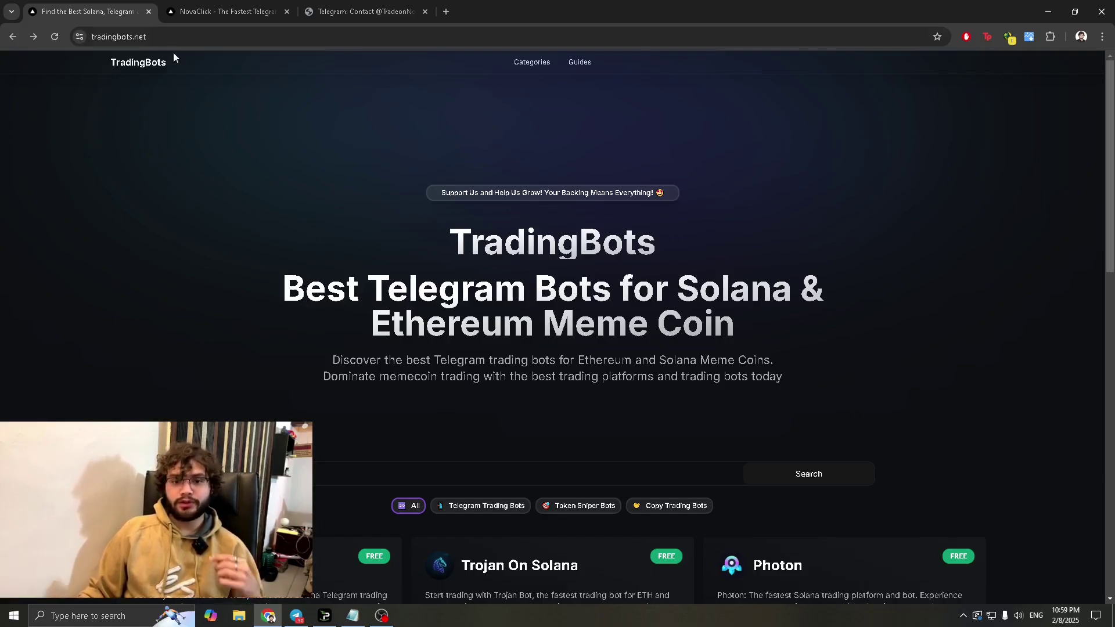
Open Nova Click's Telegram bot page from the bot list on tradingbots.net and switch to the Nova chat in Telegram.
click(162, 40)
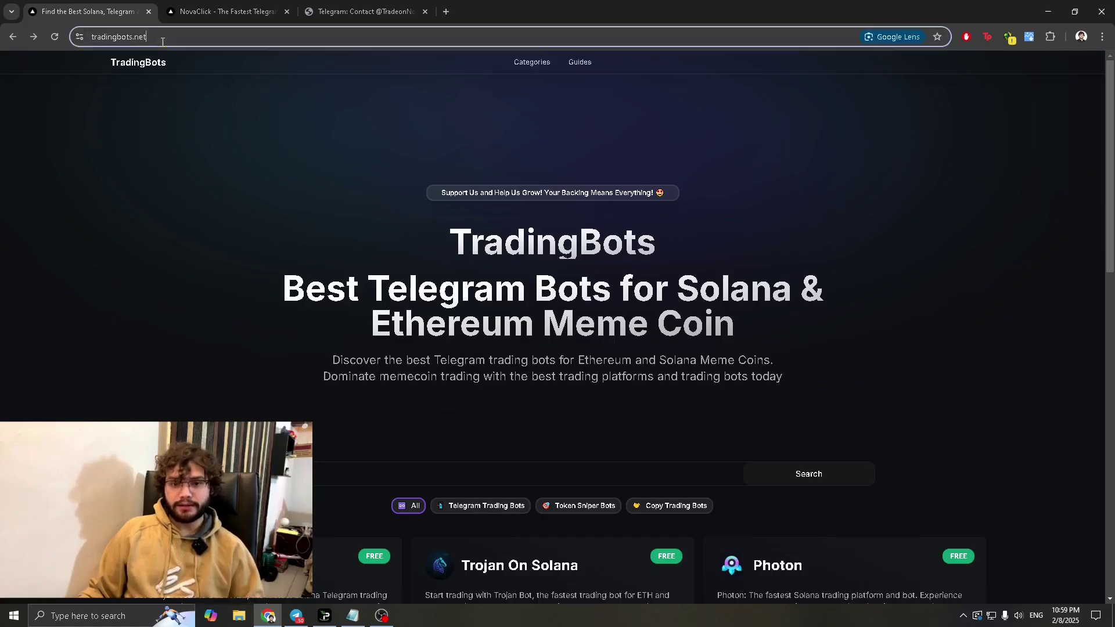
drag(163, 41, 101, 36)
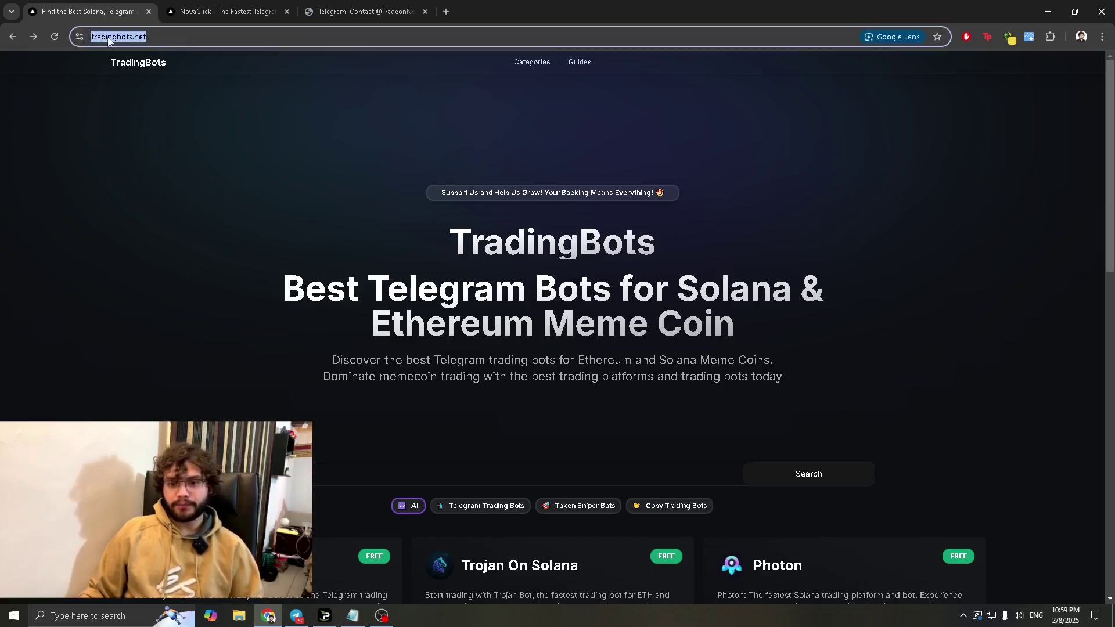
click(186, 190)
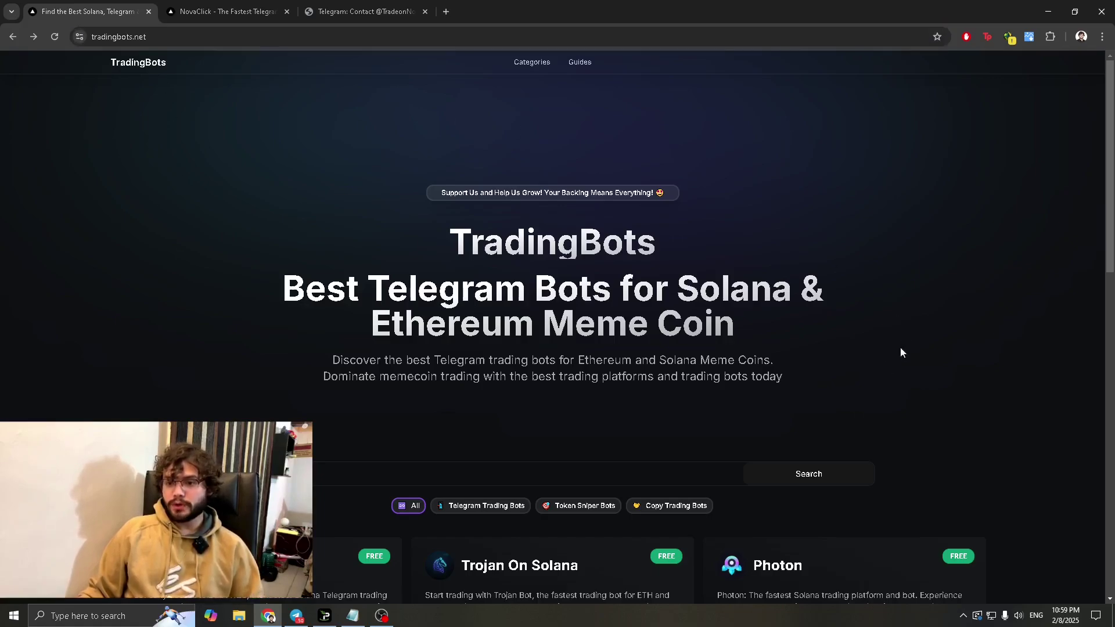
scroll(339, 290, down, 6)
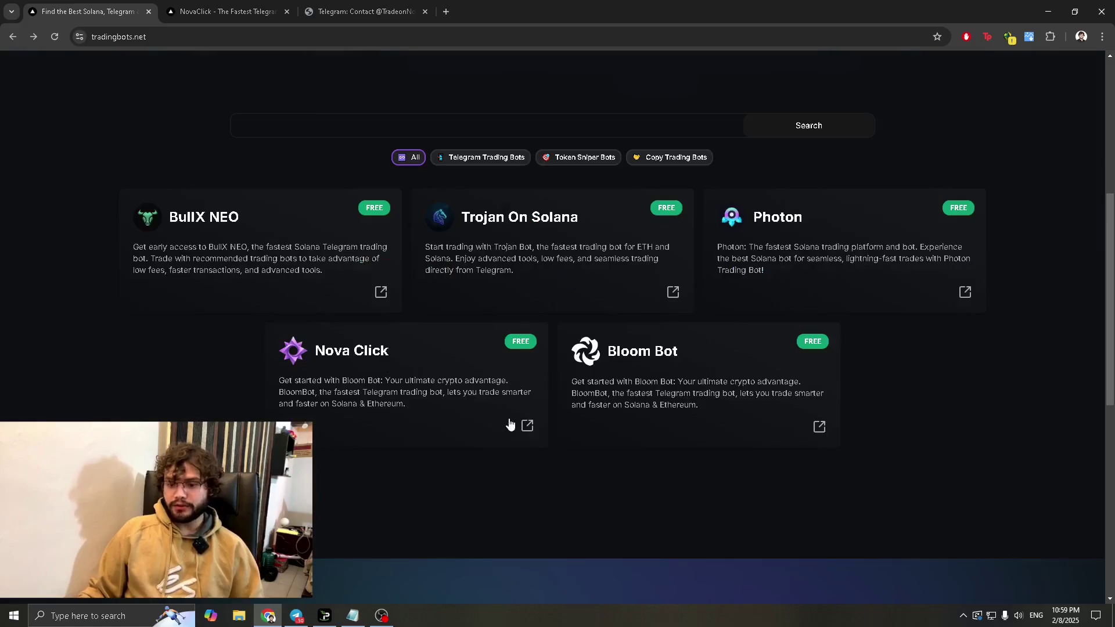
key(ctrl+Tab)
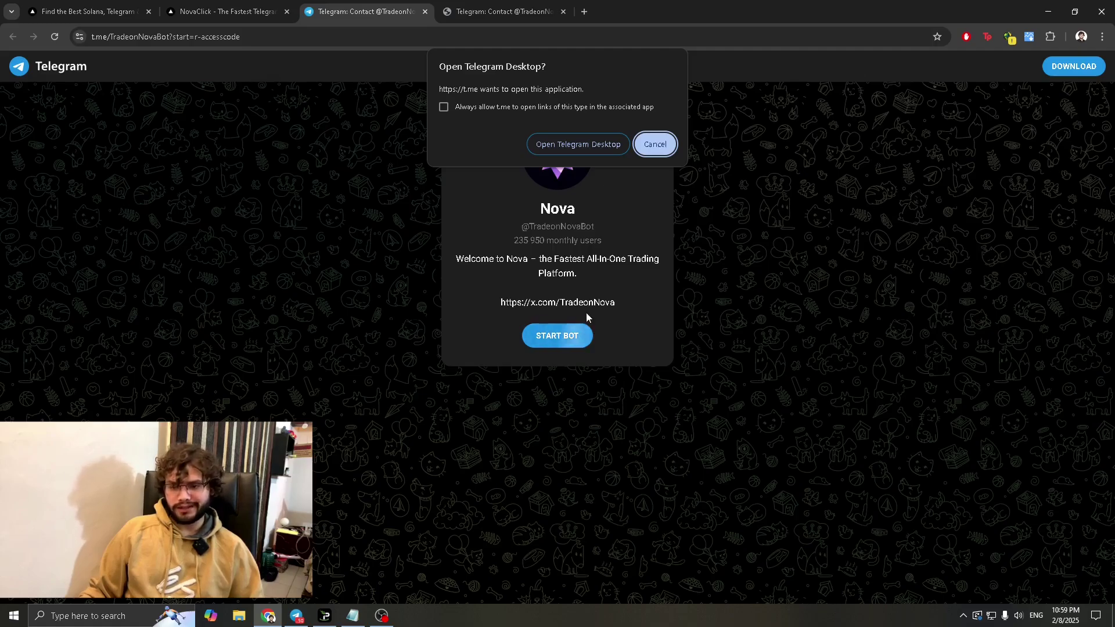
mouse_move(301, 623)
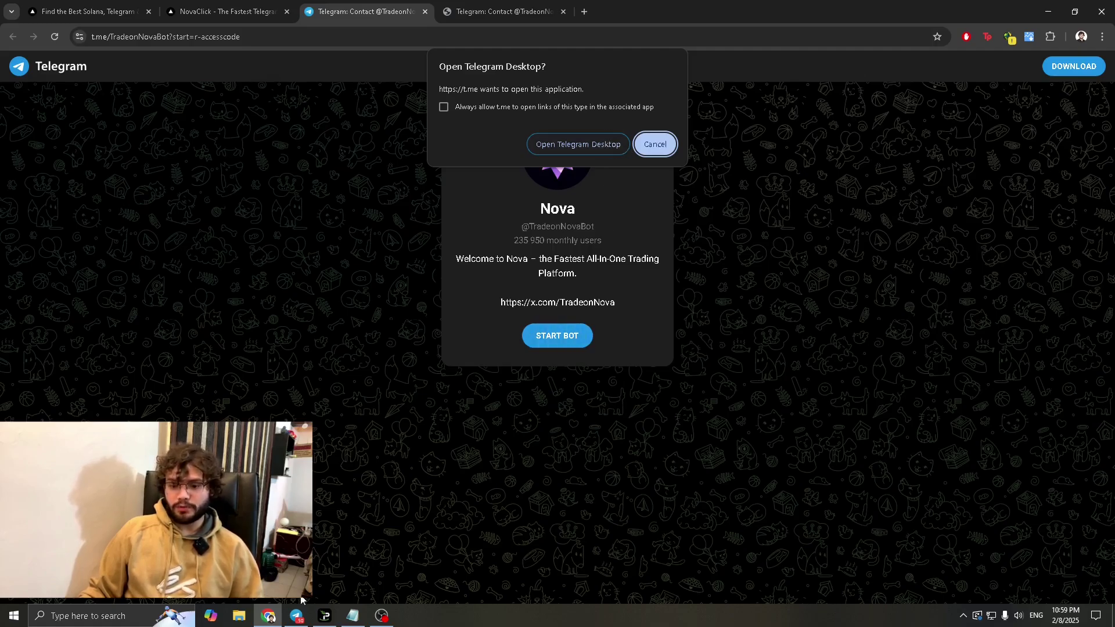
click(297, 617)
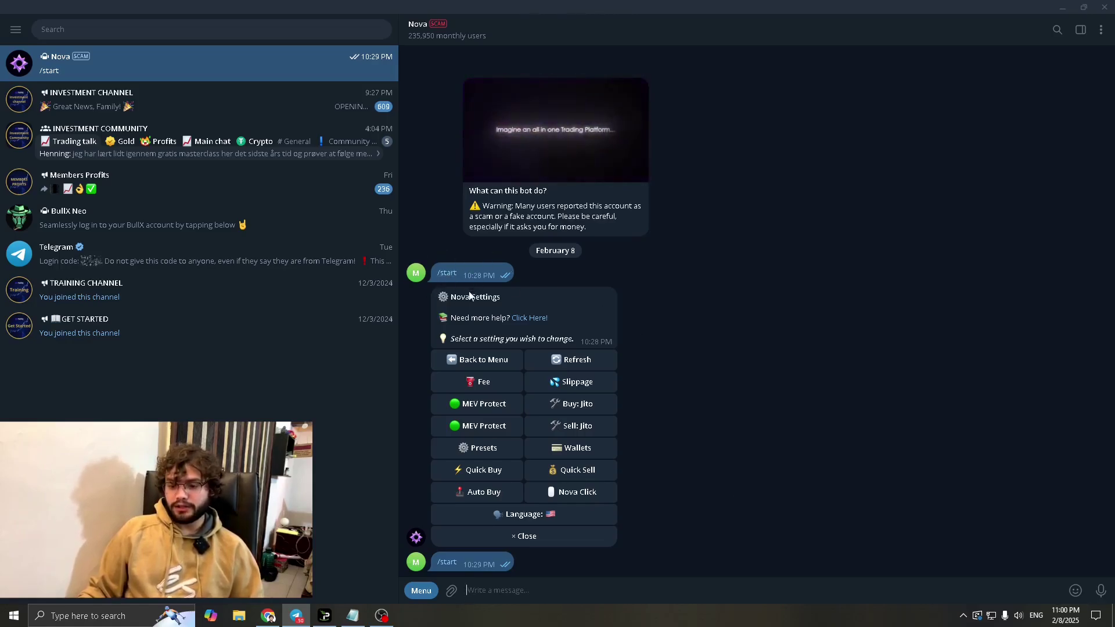
click(422, 592)
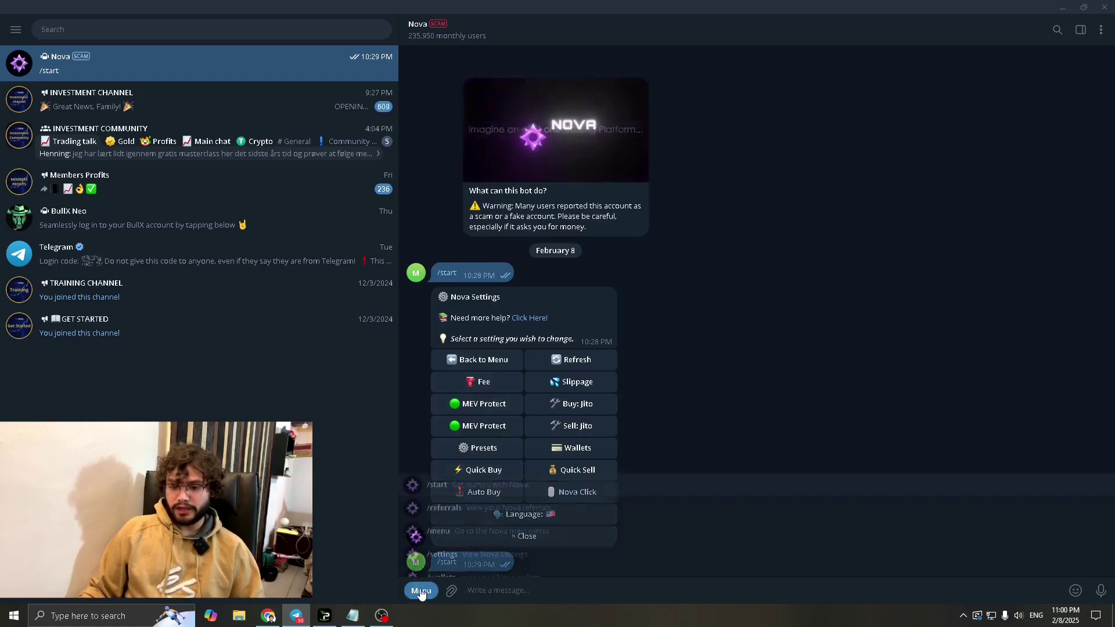
click(485, 487)
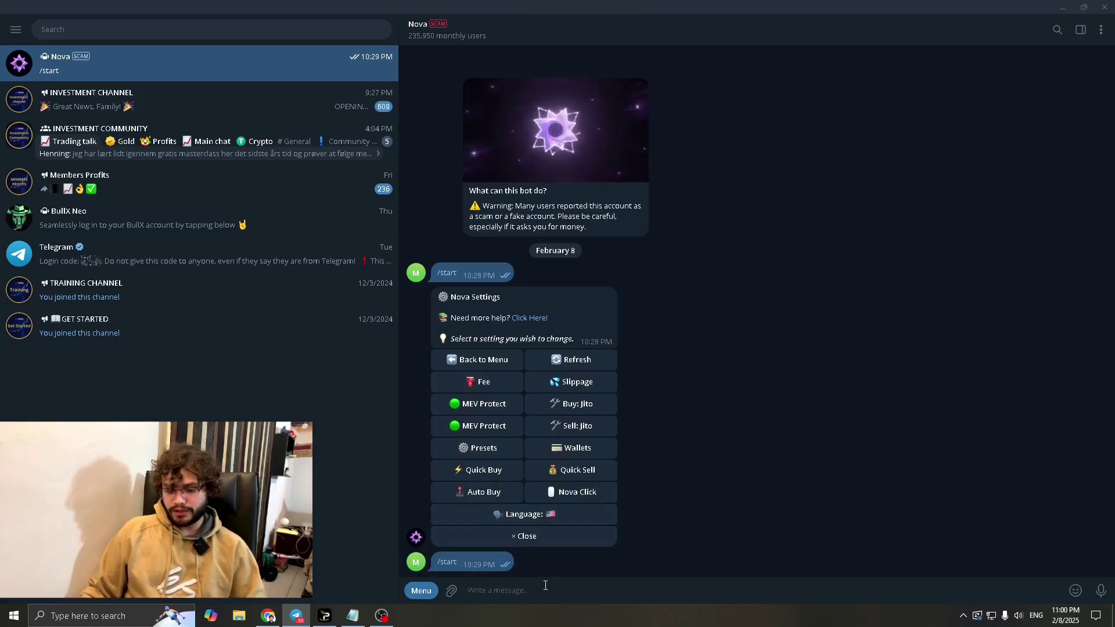
text(/s)
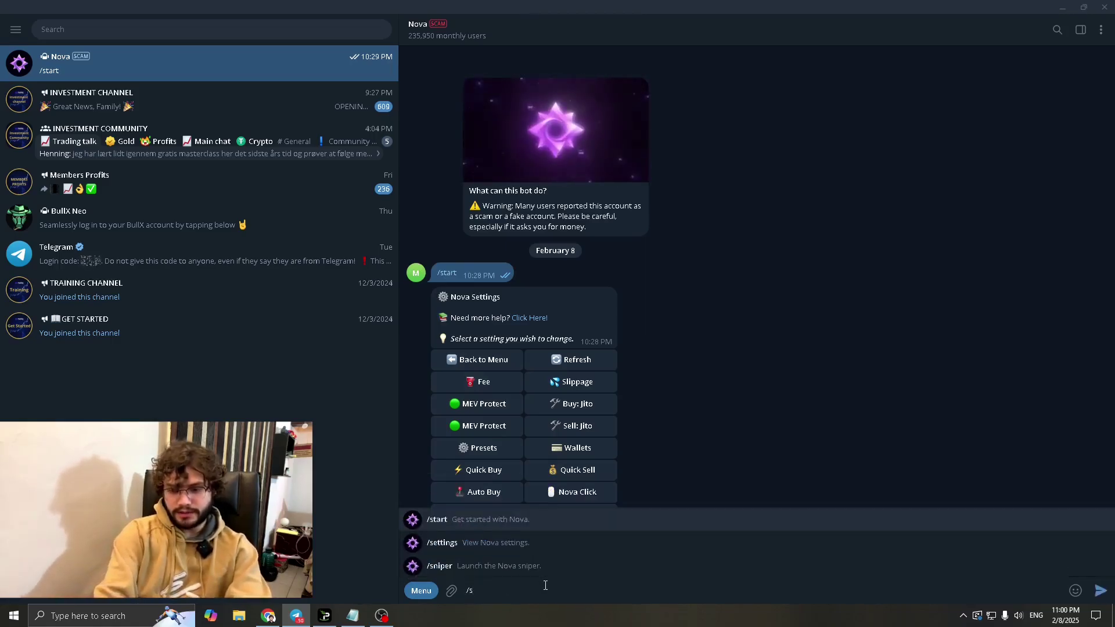
text(tar)
key(BackSpace)
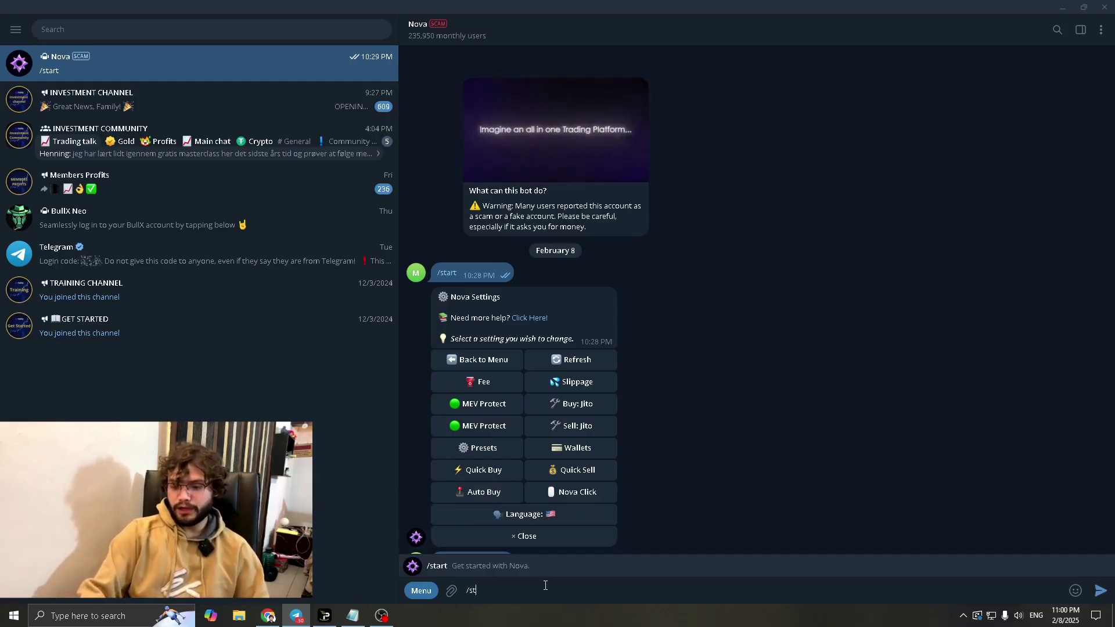
key(Return)
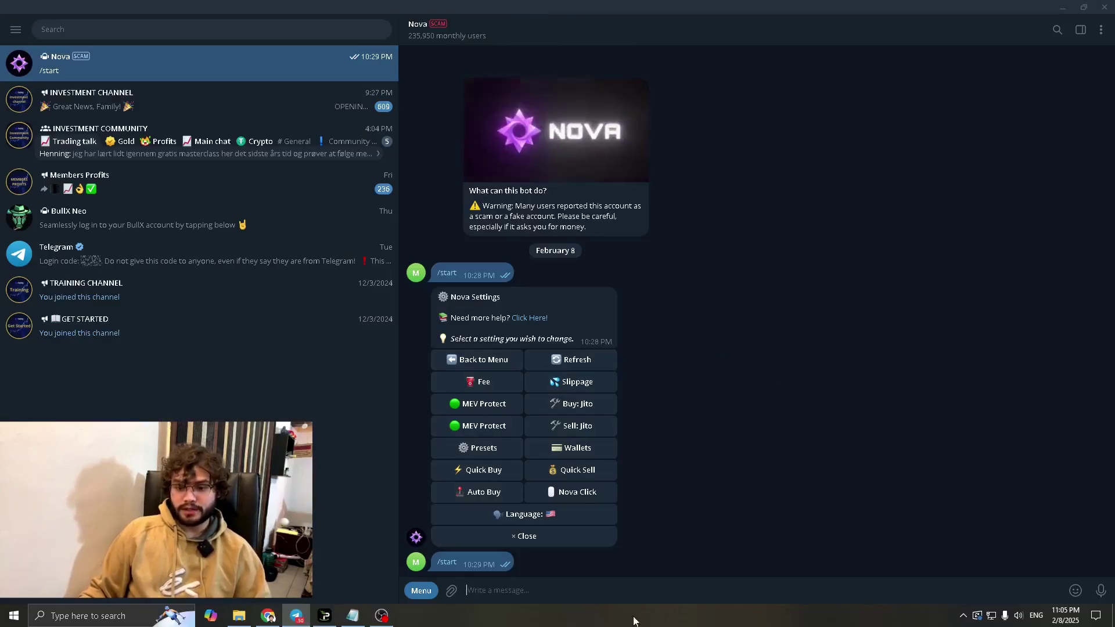
Review the saved wallet key and Solana wallet address in the Notepad note, and minimise it.
click(353, 617)
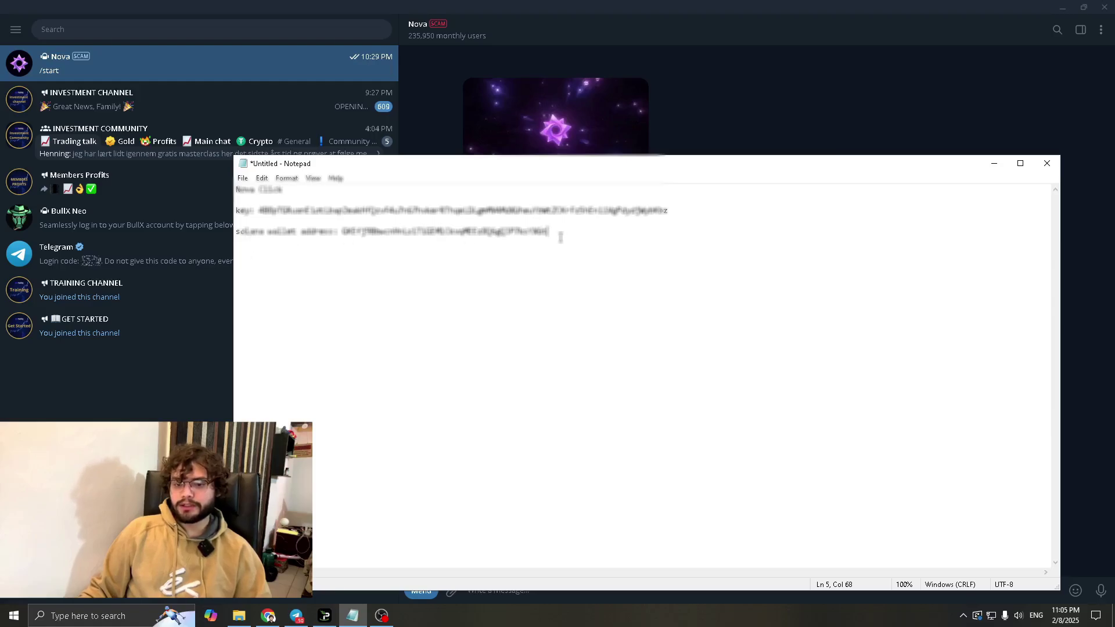
click(994, 165)
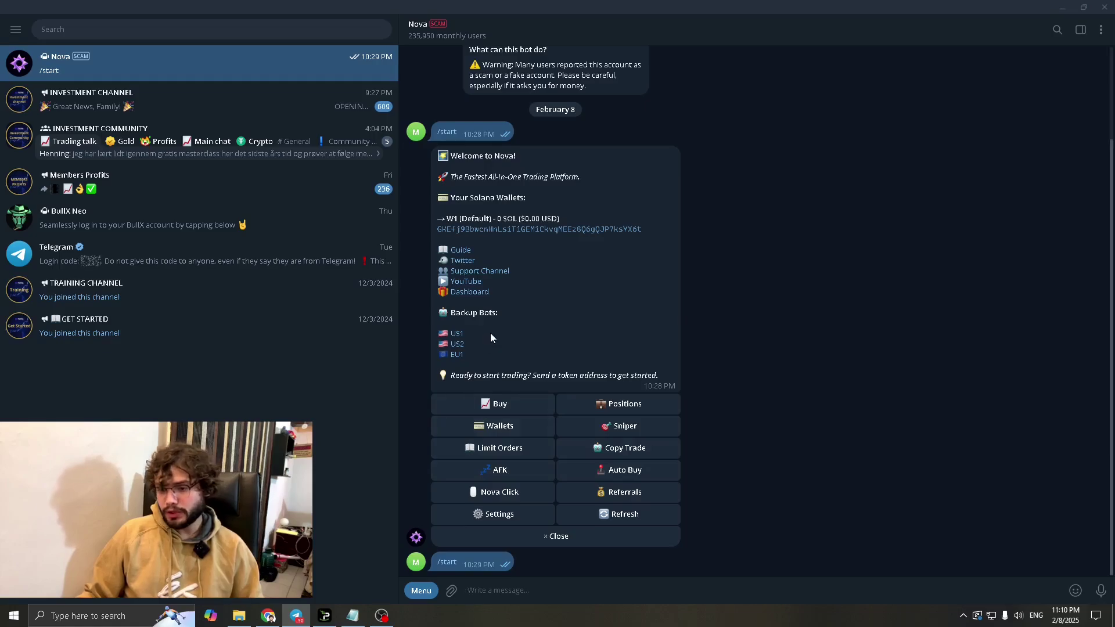
Review the buy and sell fees and tips in Nova's fee settings, and return to the main settings.
click(510, 515)
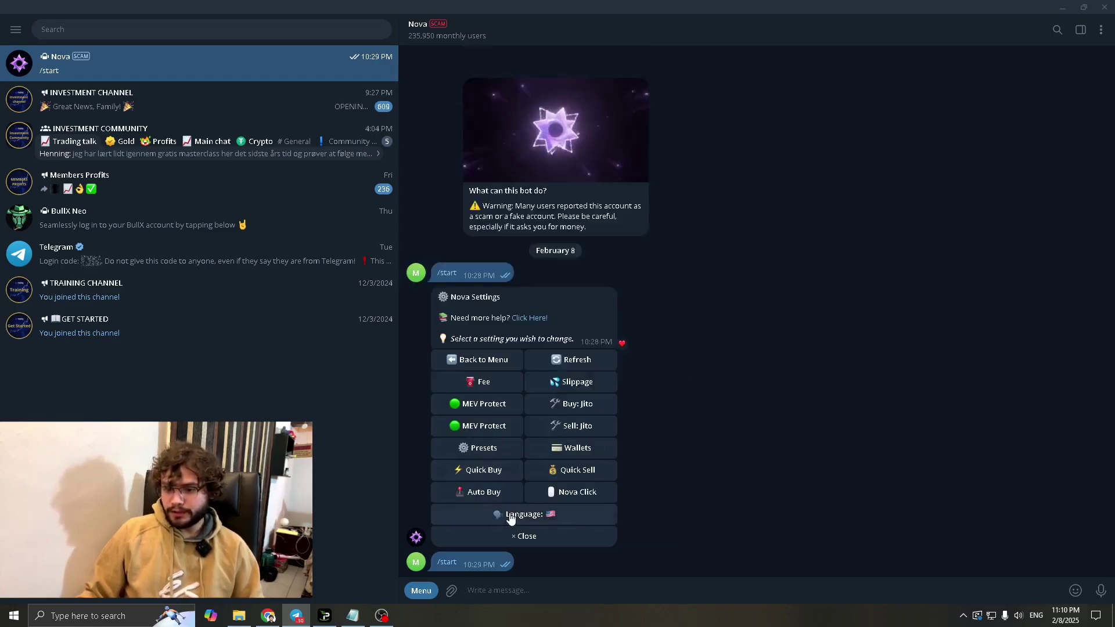
click(495, 387)
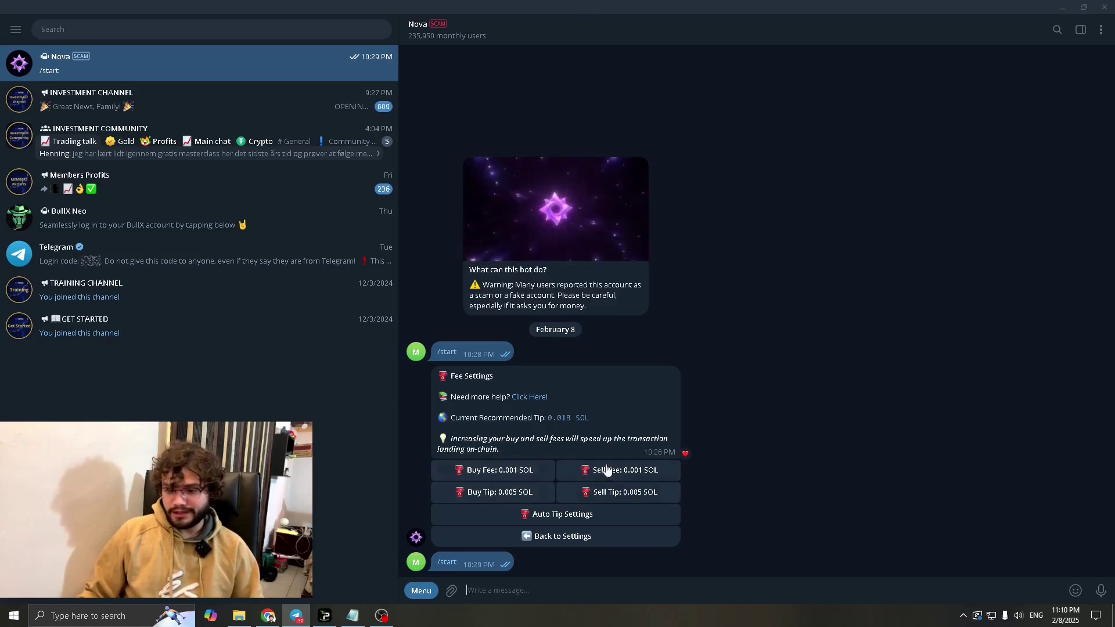
click(545, 541)
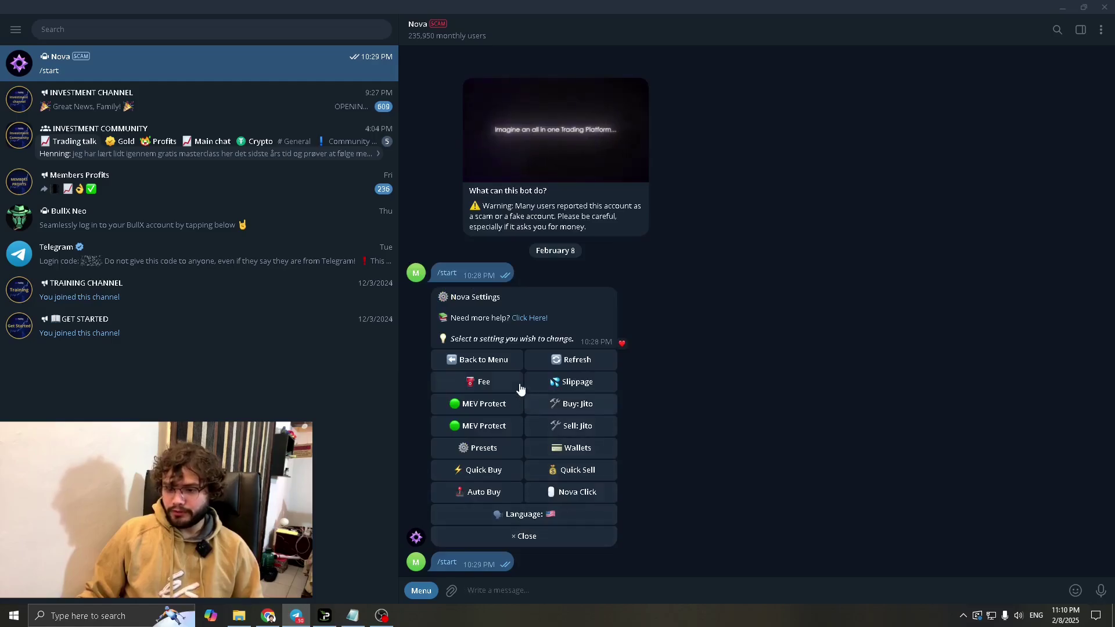
Set the Nova bot's buy slippage to 25%.
click(572, 383)
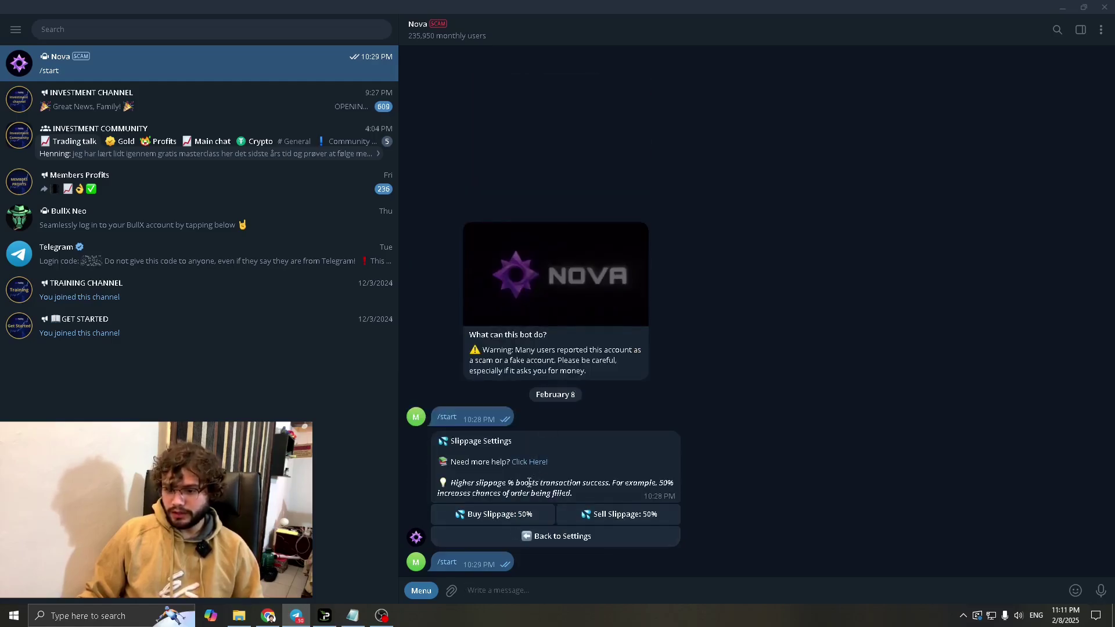
double_click(515, 523)
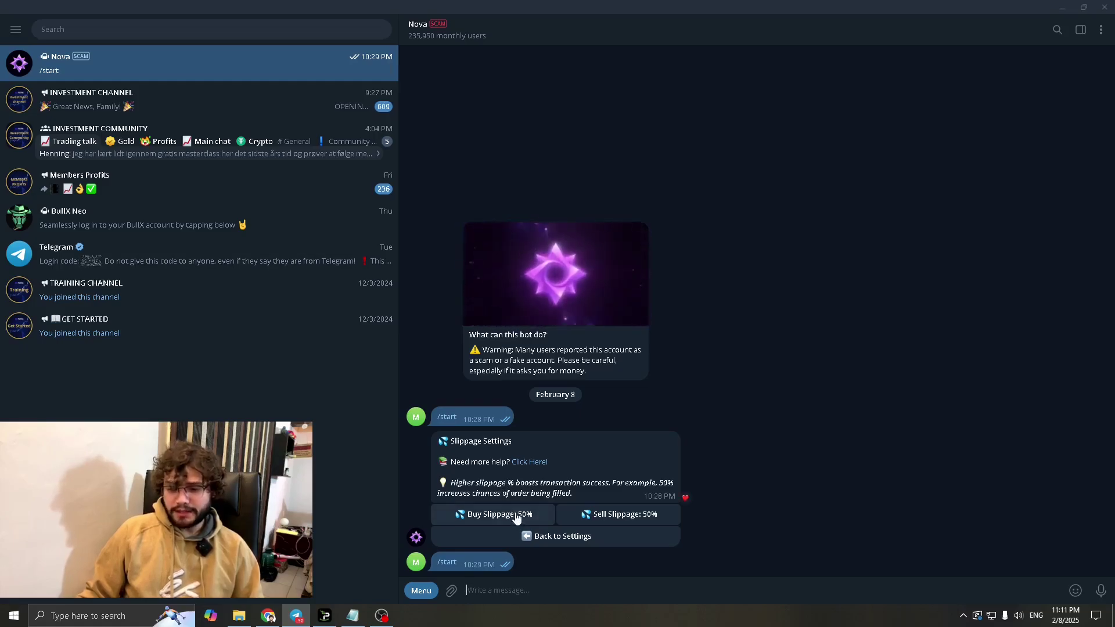
click(517, 515)
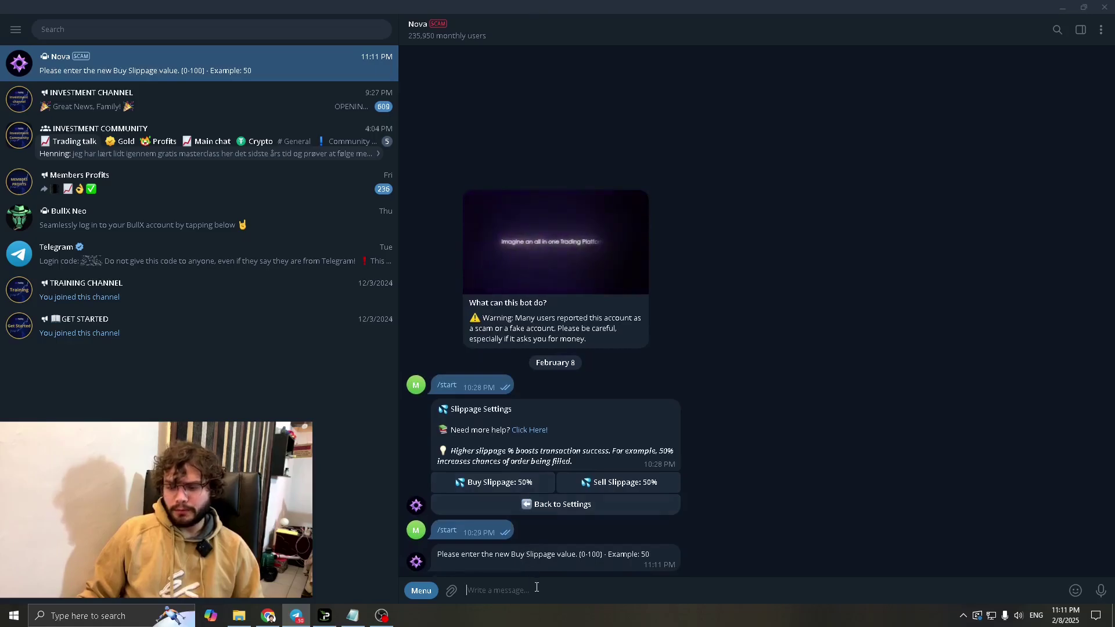
text(25)
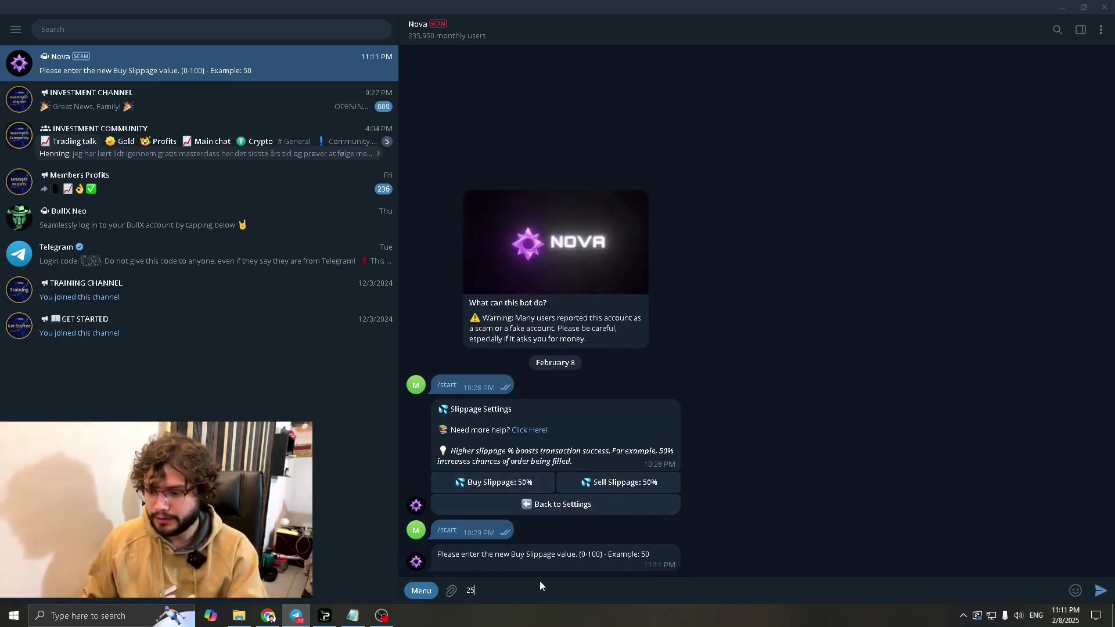
key(Return)
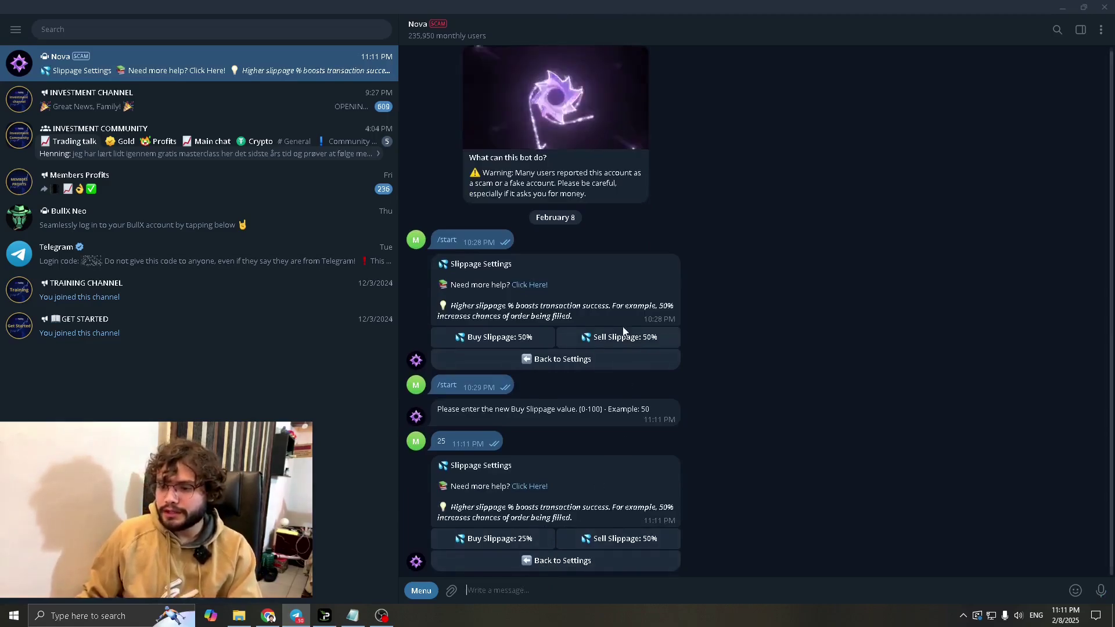
Set the Nova bot's sell slippage to 30%.
click(629, 340)
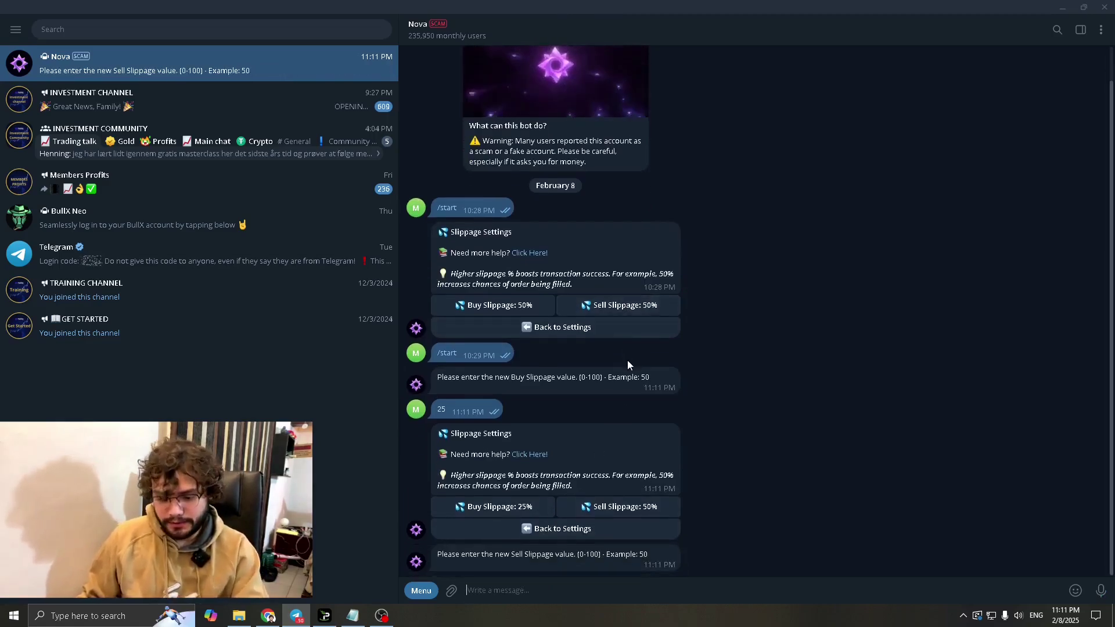
text(30)
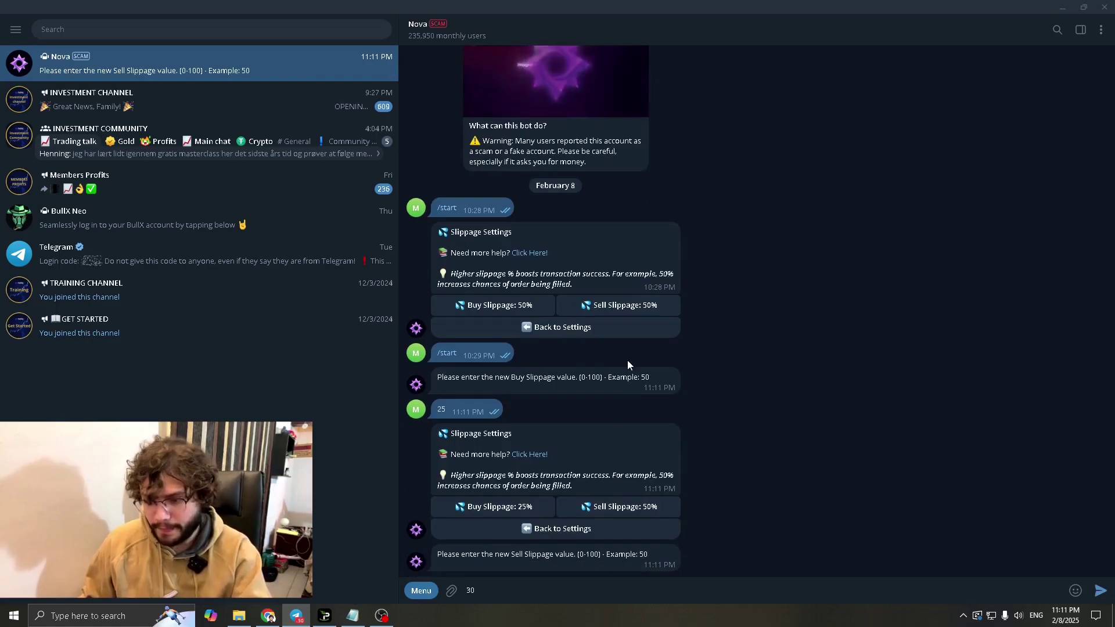
key(Return)
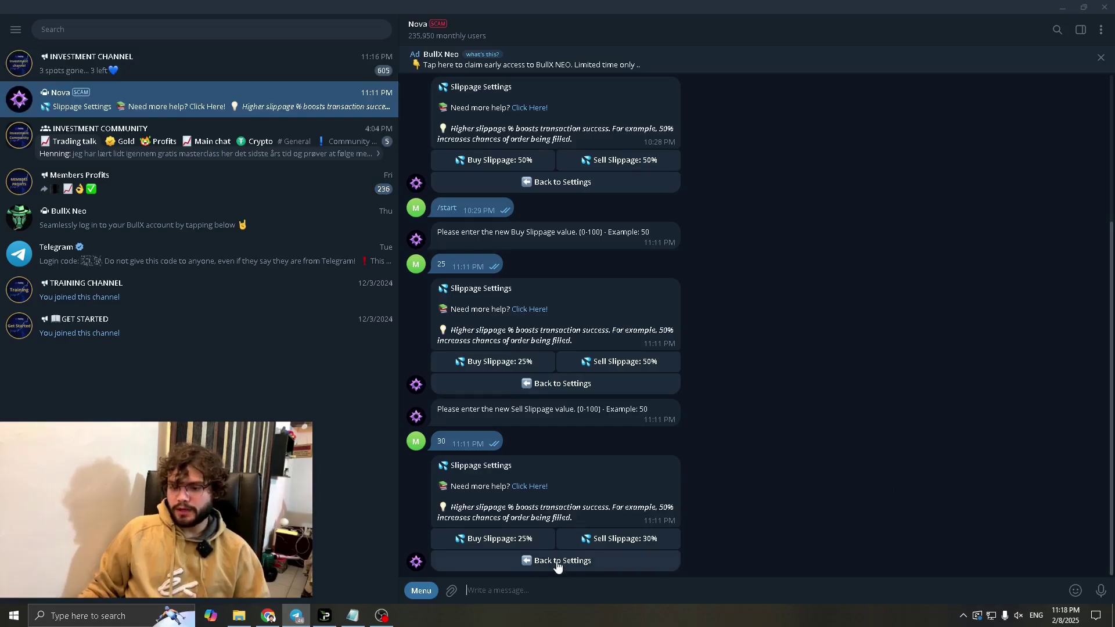
Return to the Nova settings and turn off MEV Protect for both buying and selling.
click(558, 562)
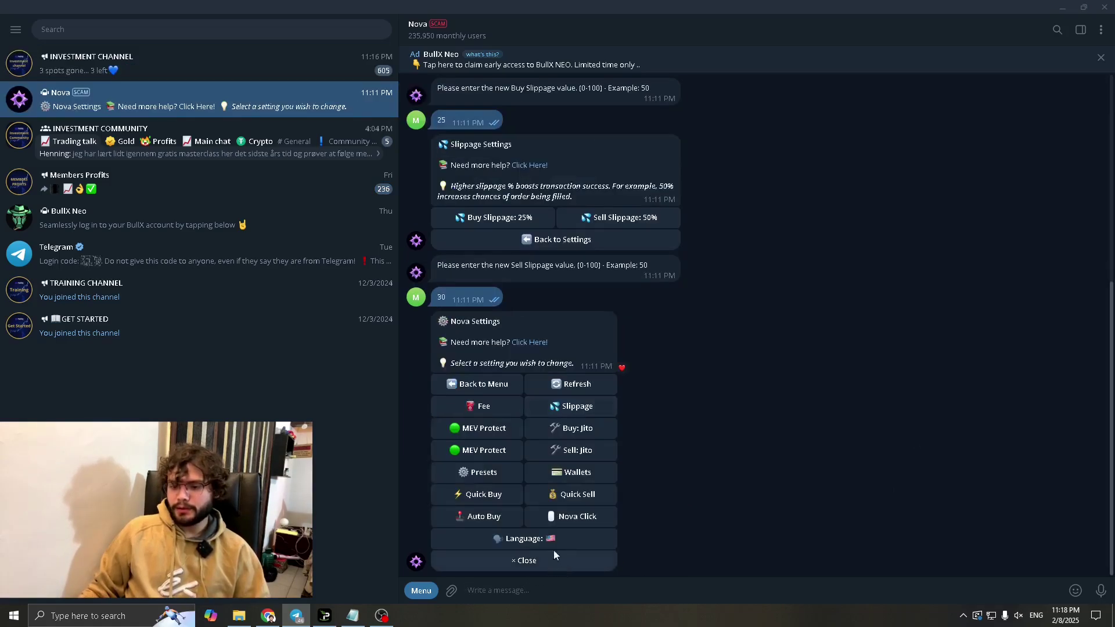
click(499, 434)
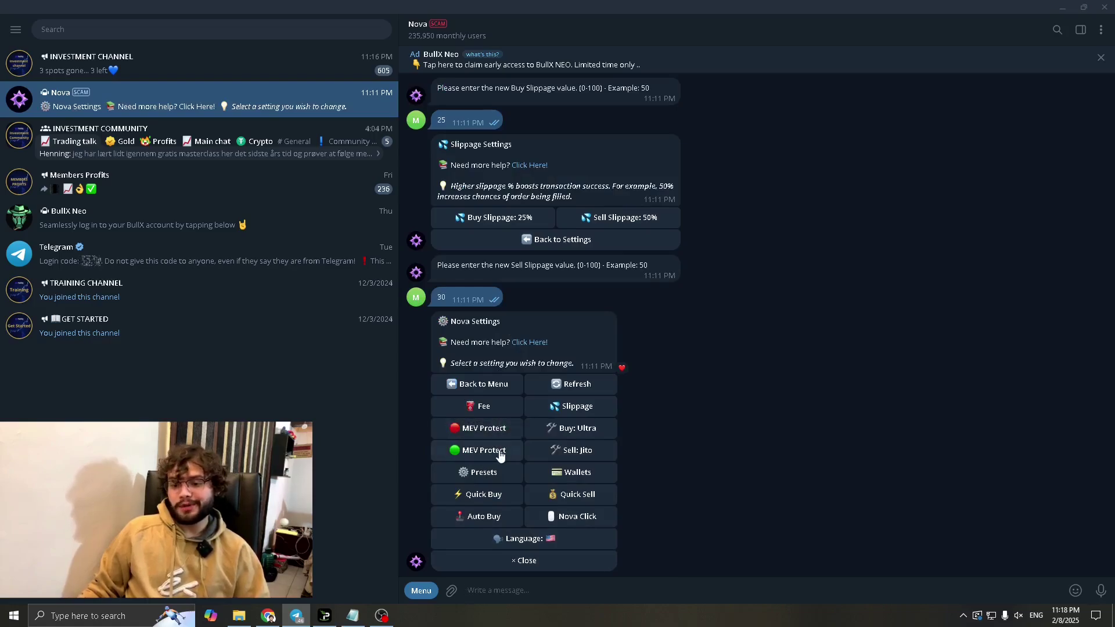
click(500, 454)
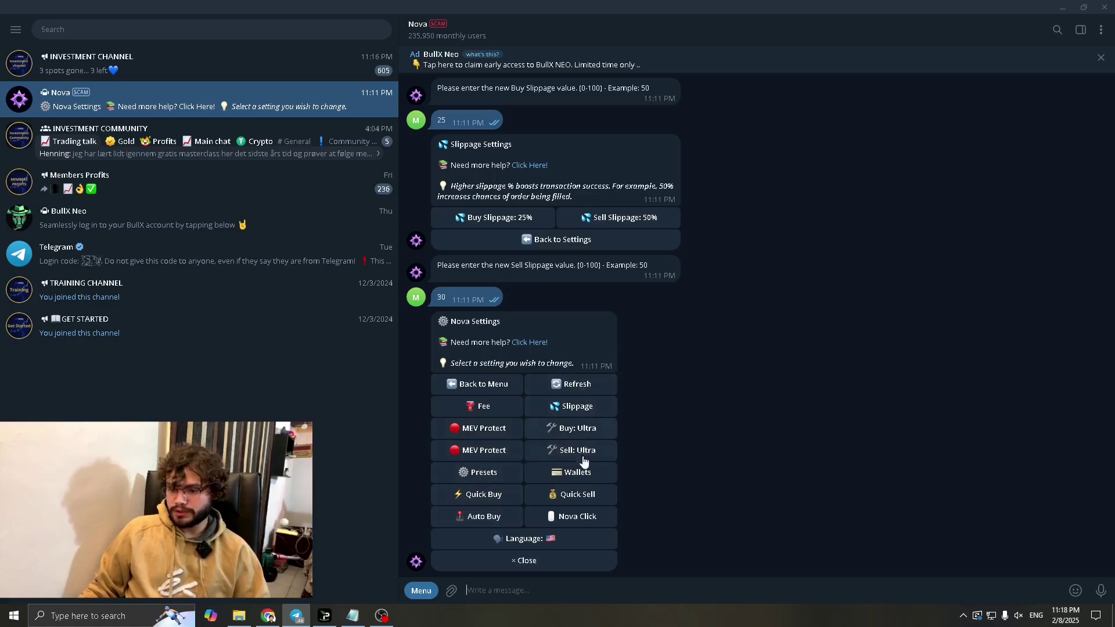
Review the Limit Orders preset among Nova's presets, and return to the settings.
click(492, 479)
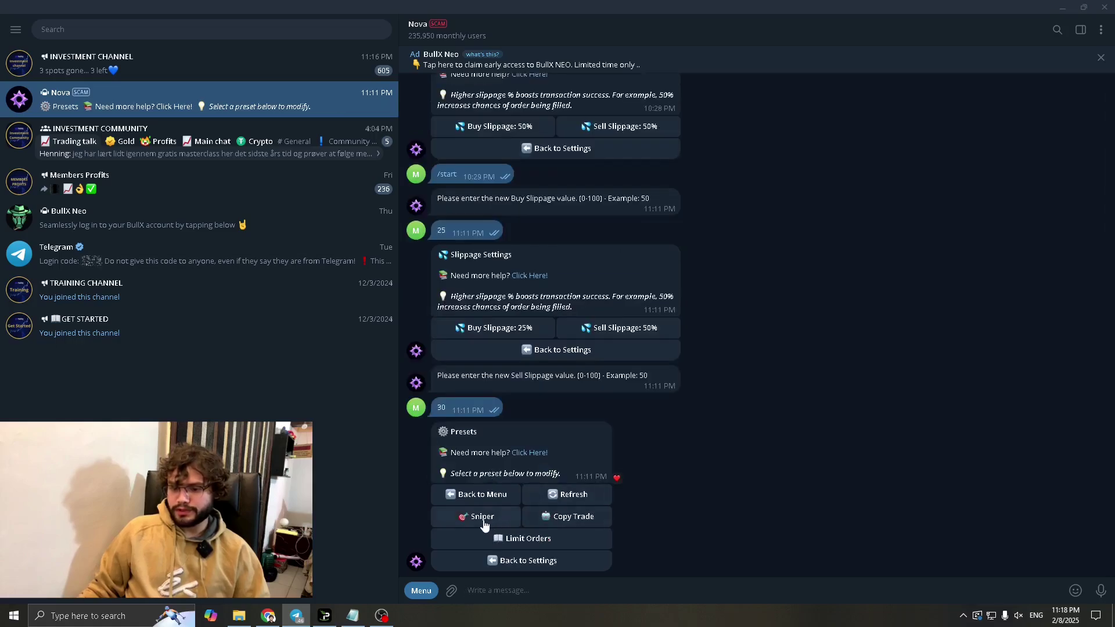
click(562, 548)
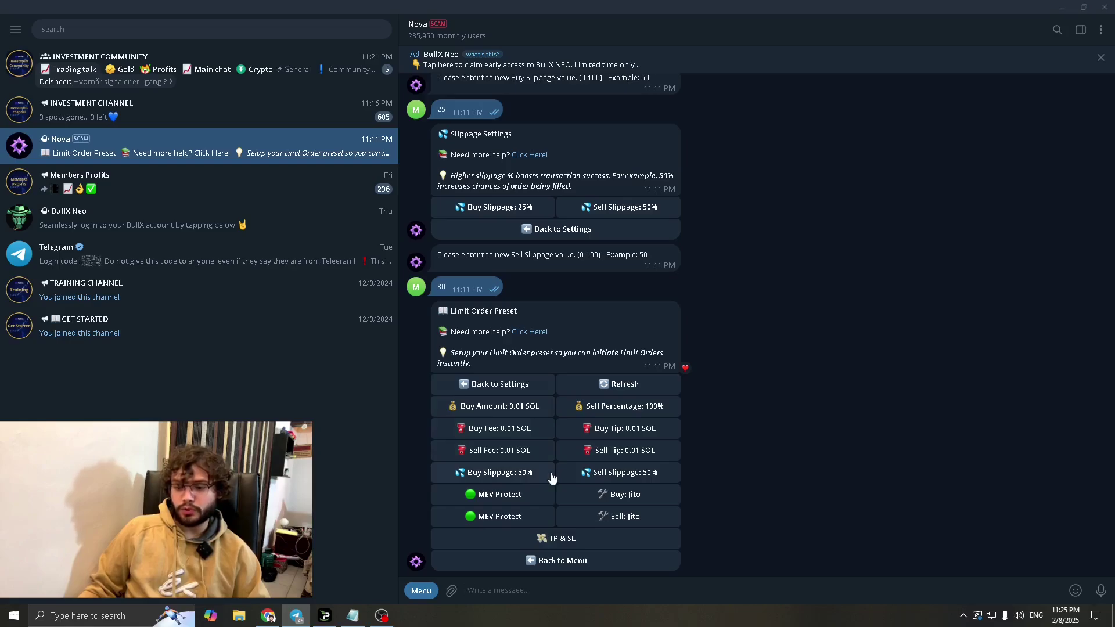
click(520, 385)
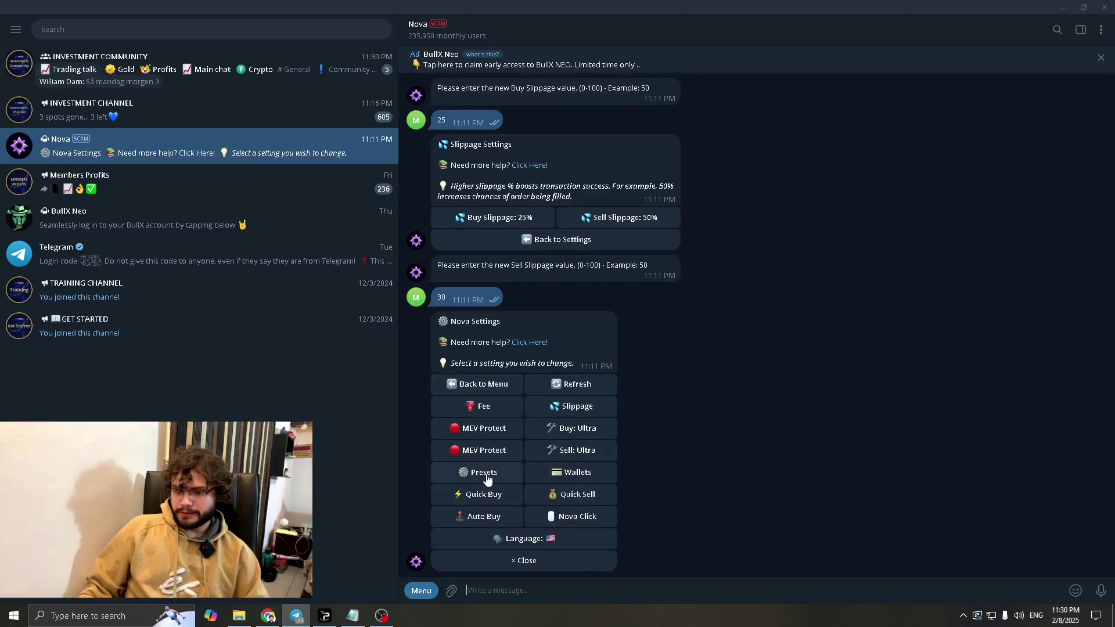
Turn on MEV Protect for both buying and selling in the Sniper preset.
click(486, 477)
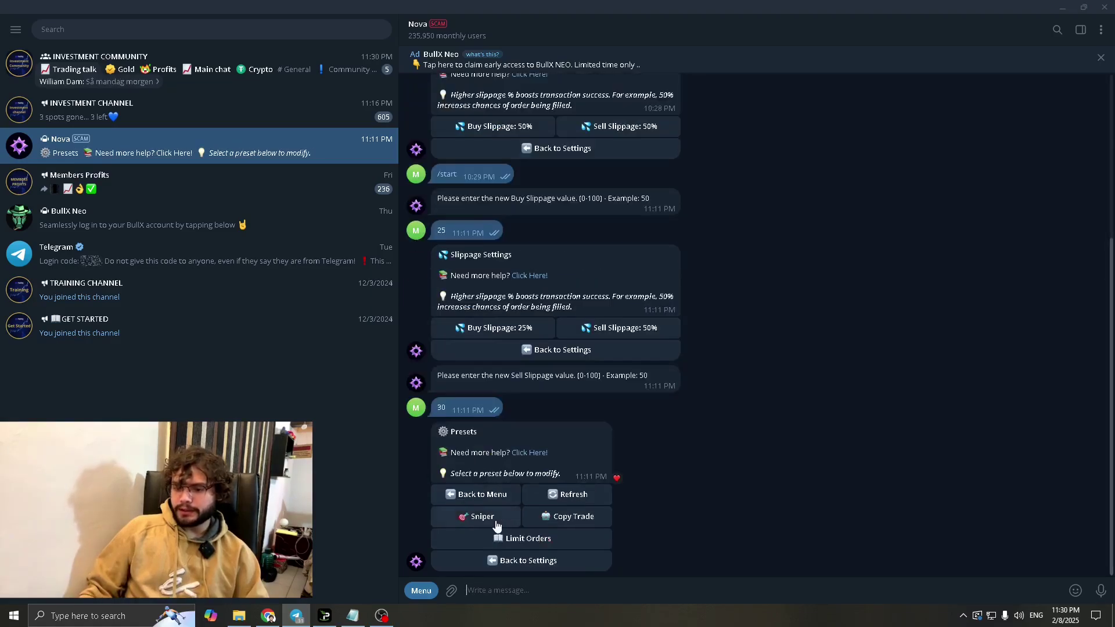
click(494, 523)
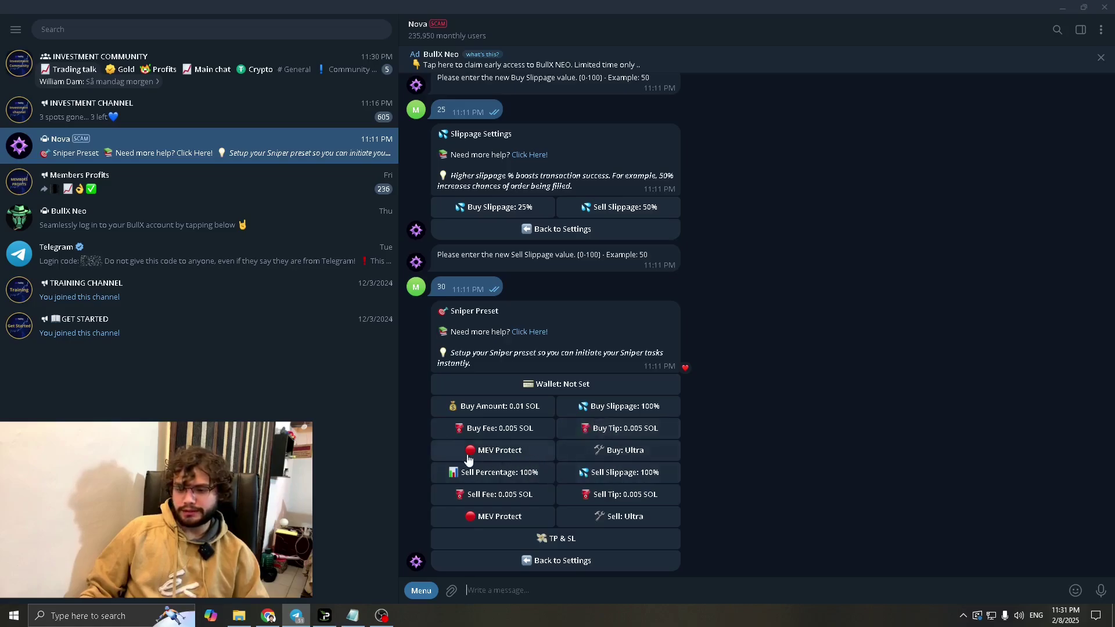
click(488, 520)
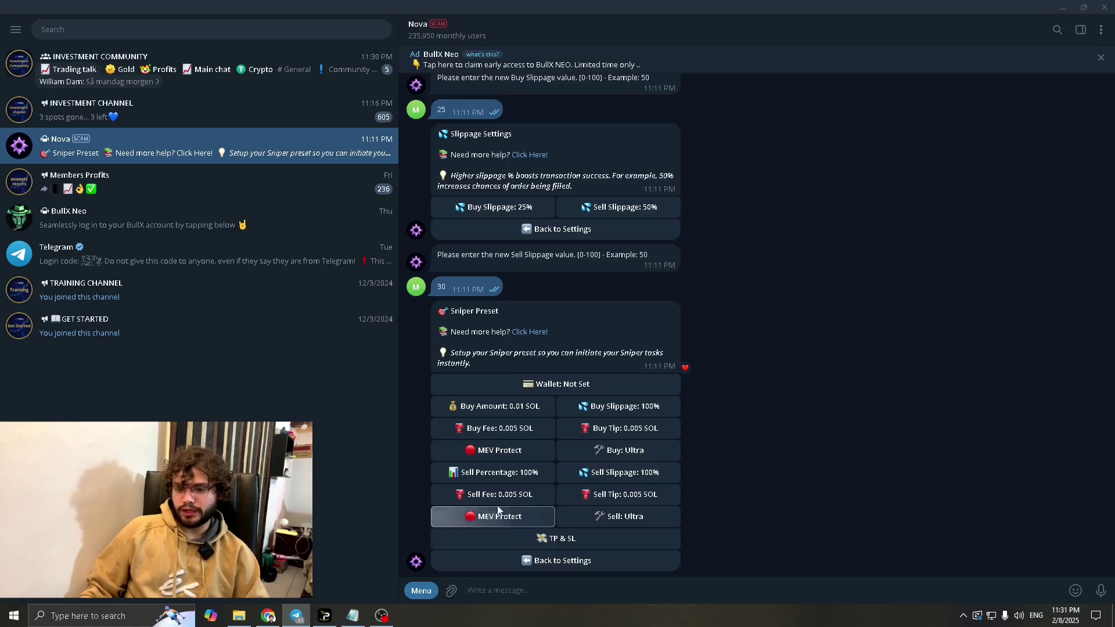
click(508, 459)
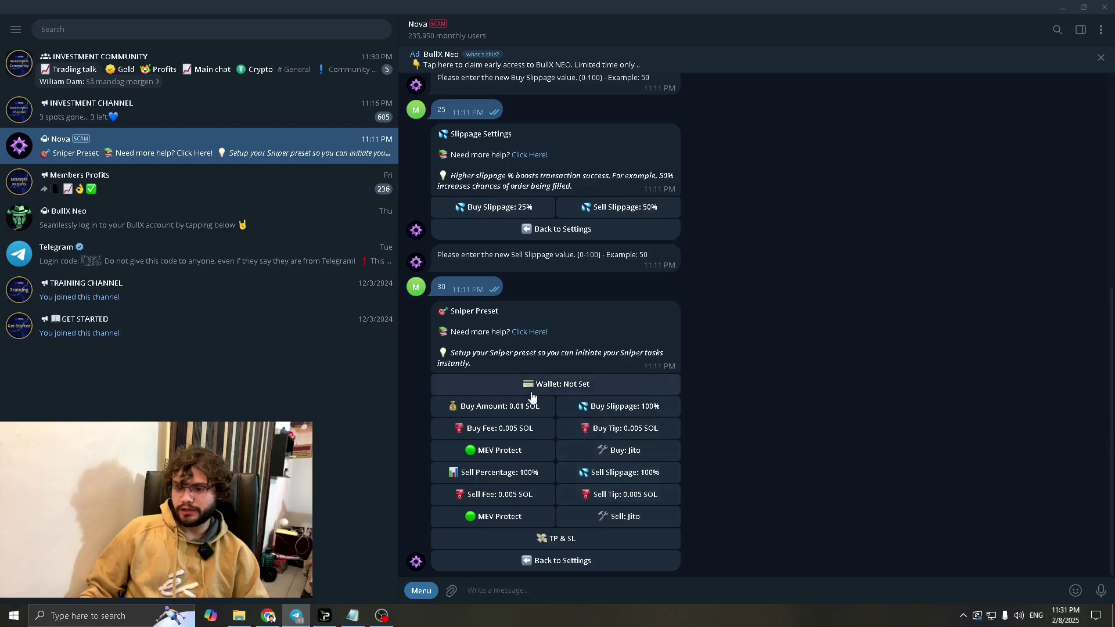
Assign wallet W1 to the Sniper preset and return to the Nova settings.
click(574, 386)
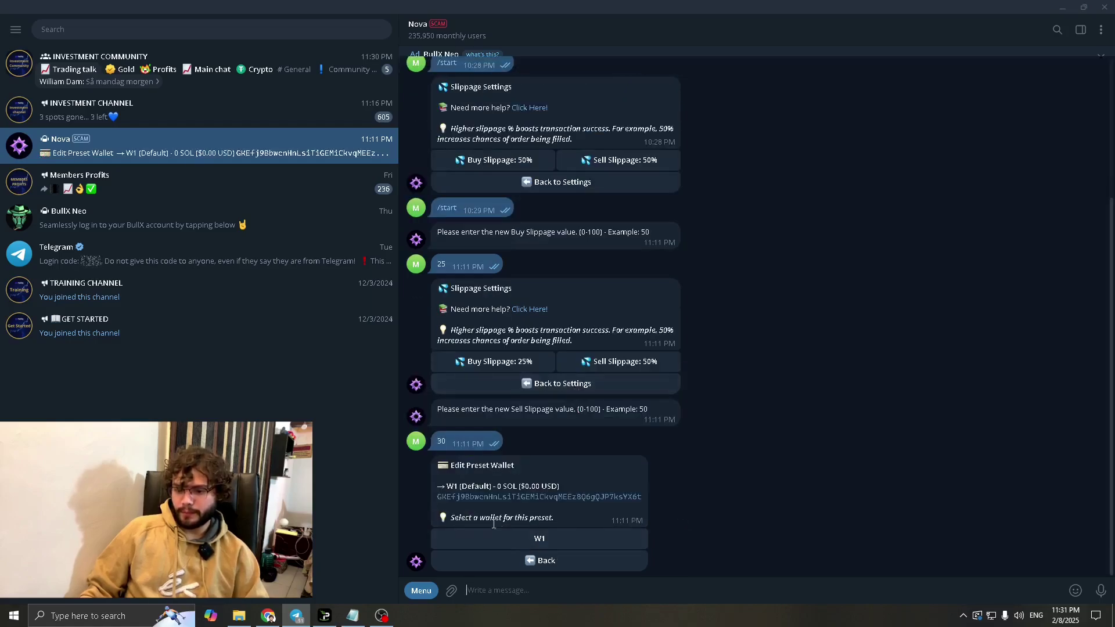
click(546, 541)
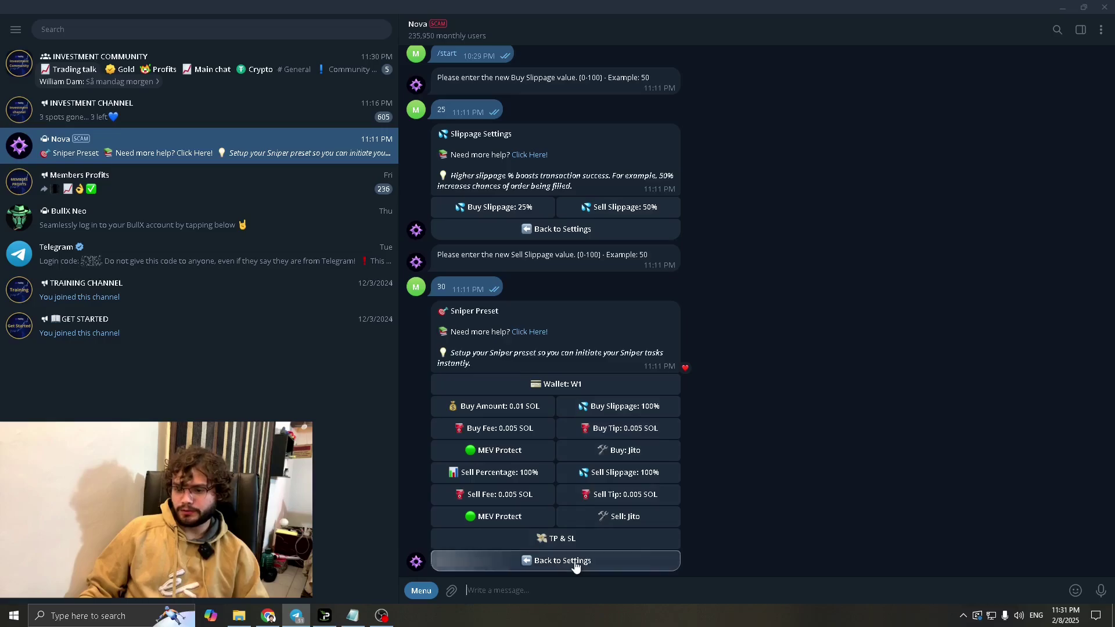
click(576, 567)
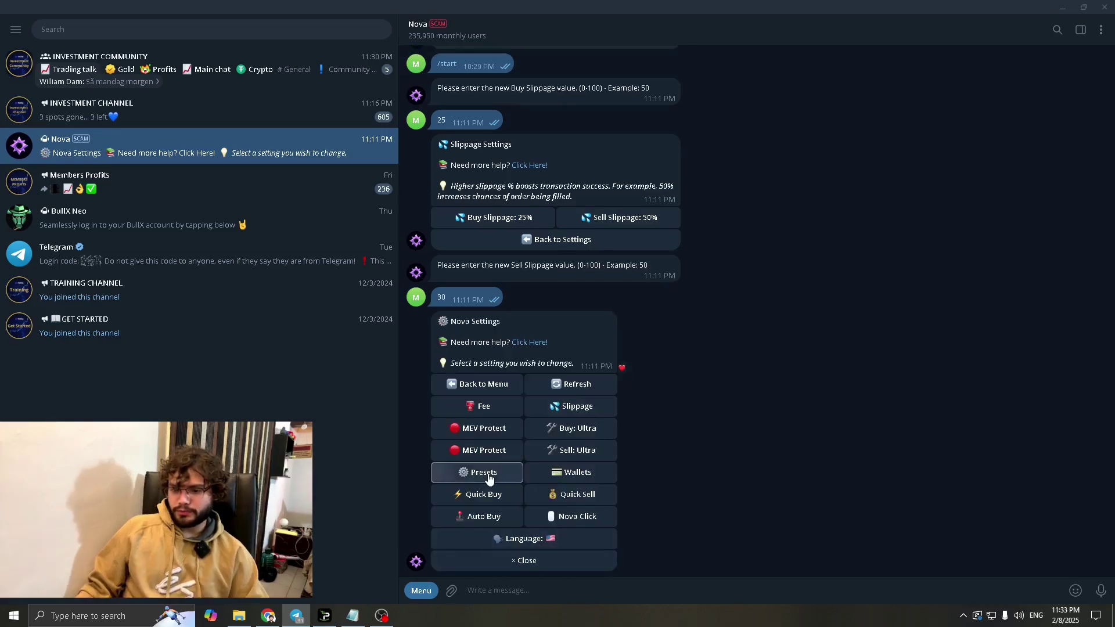
Review the Copy Trade preset among Nova's presets, and return to the settings.
click(488, 475)
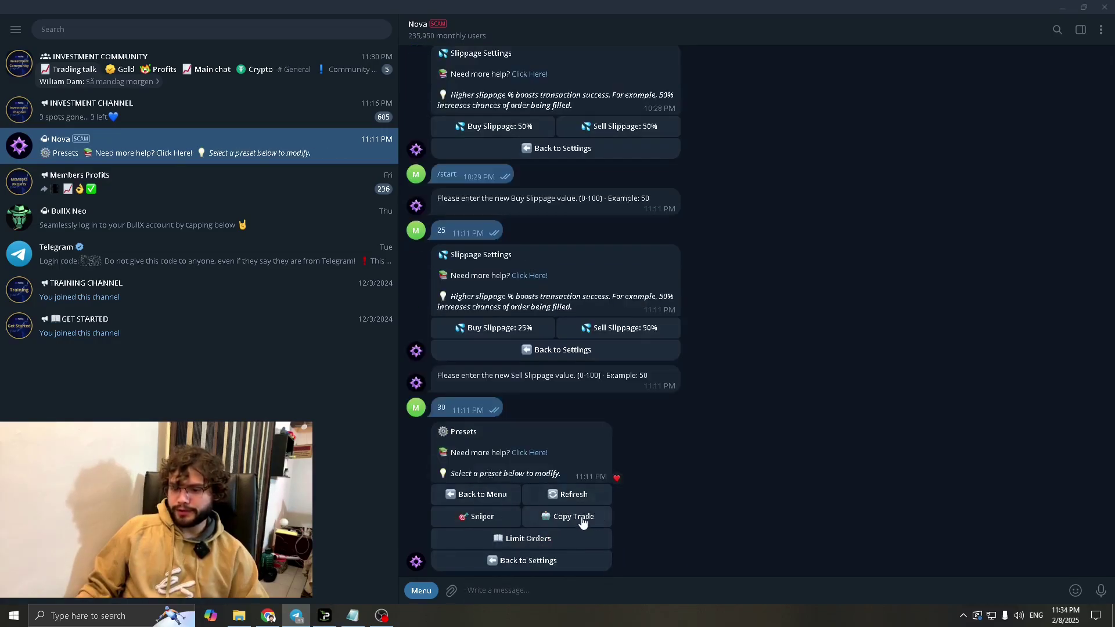
click(582, 523)
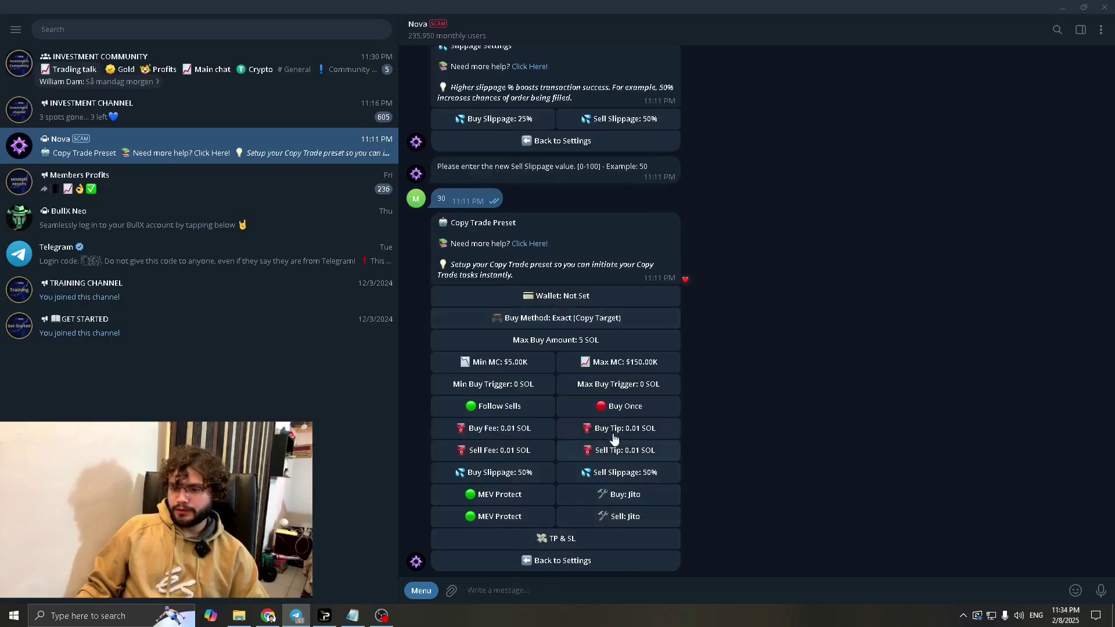
click(561, 563)
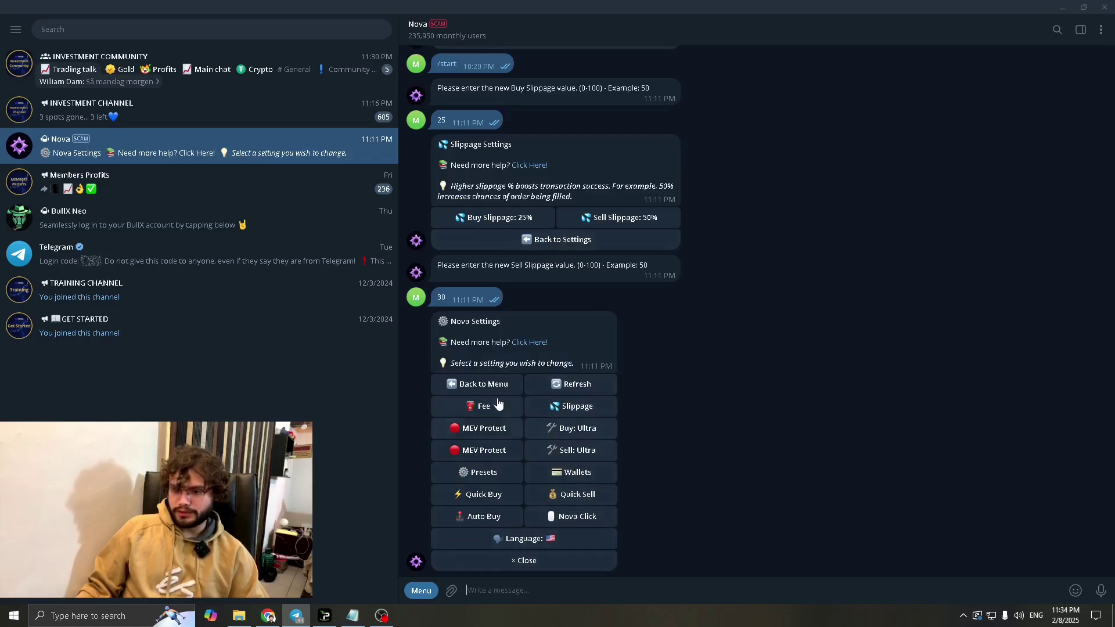
Add an auto buy rule with a minimum market cap of 5k, a maximum of 50k and a buy amount of 0.5 SOL.
click(495, 519)
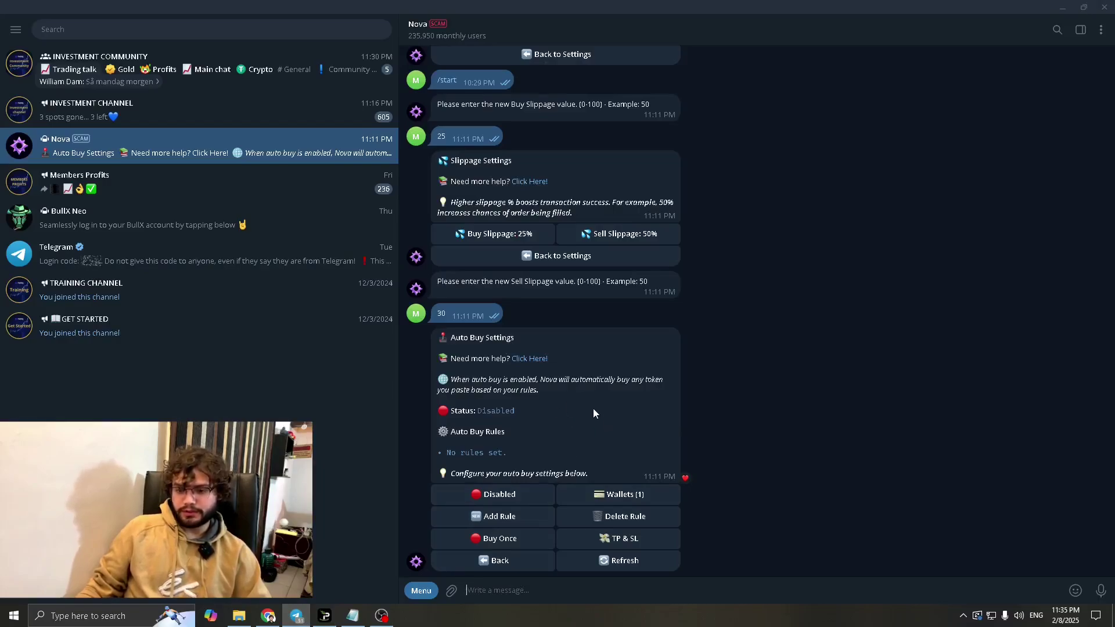
click(511, 522)
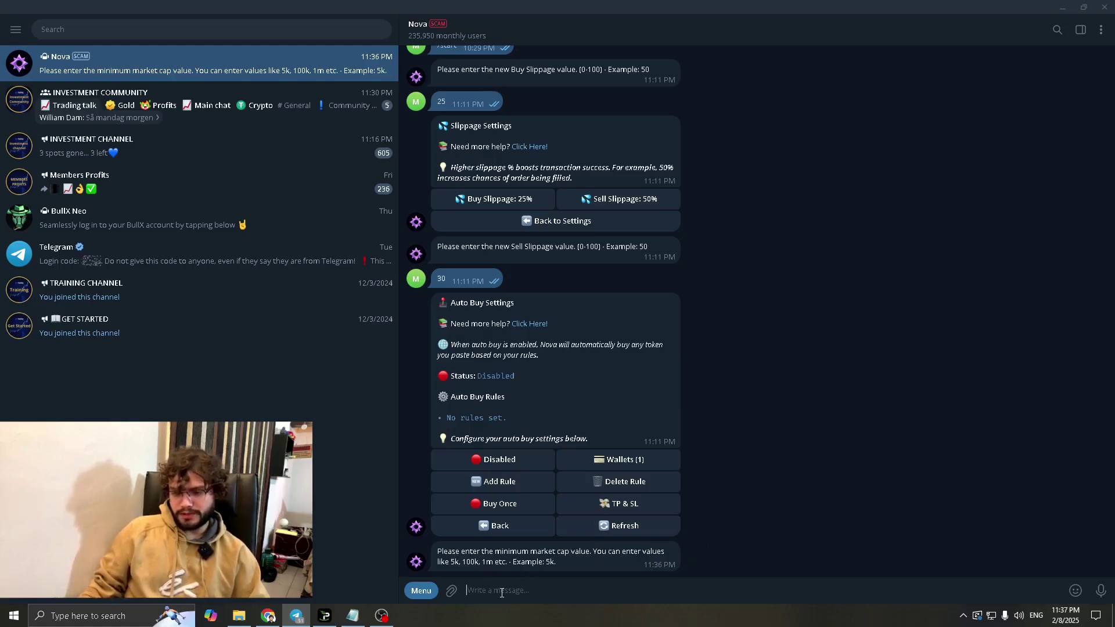
text(5k)
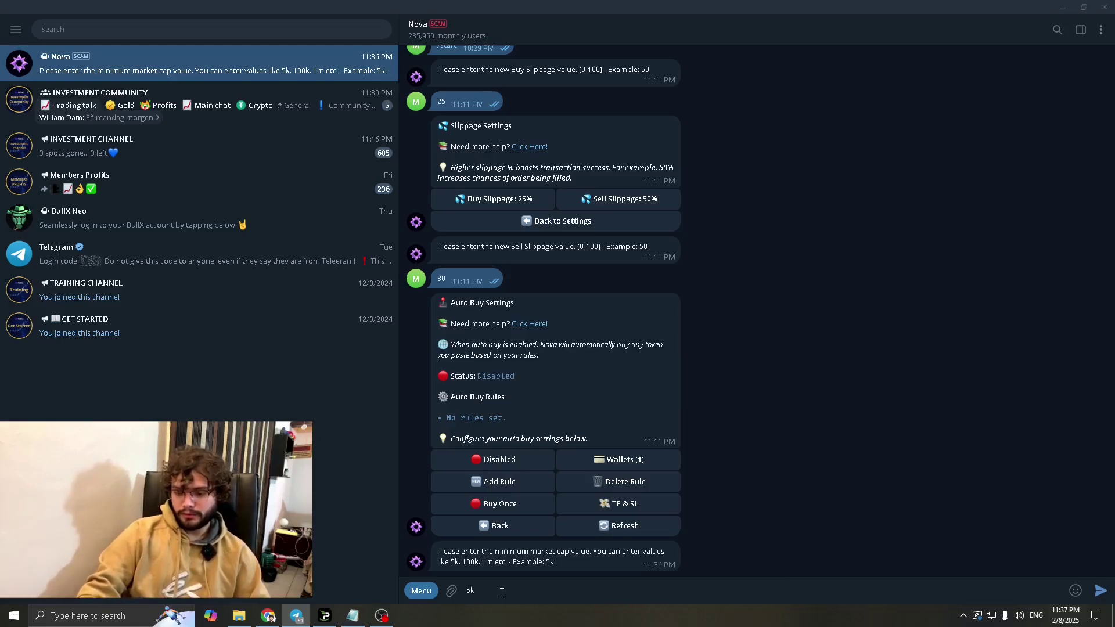
key(Return)
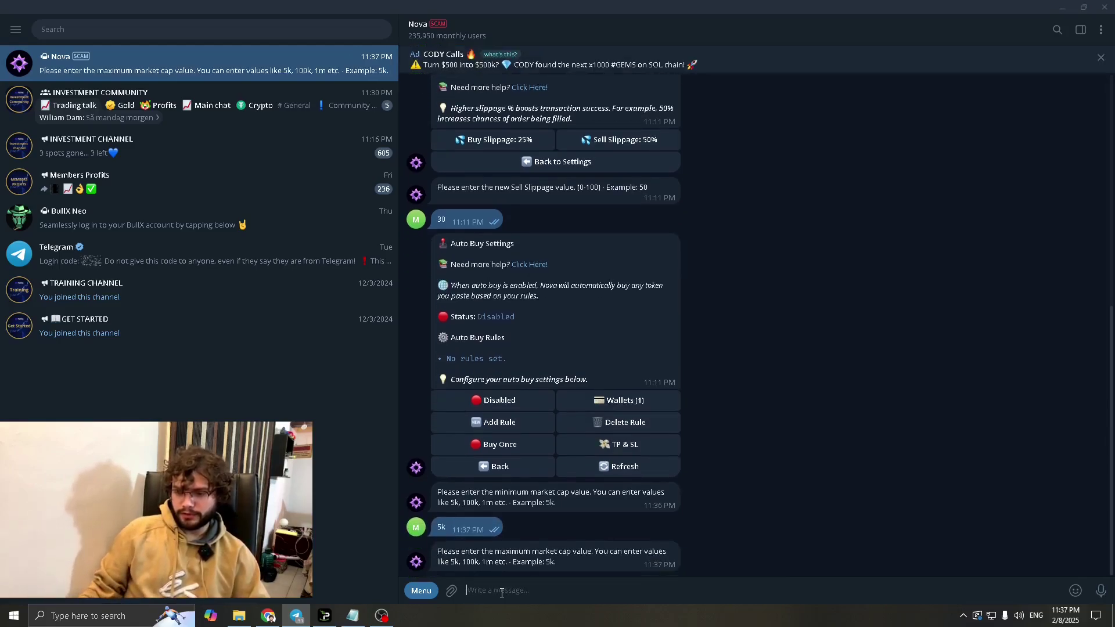
text(5)
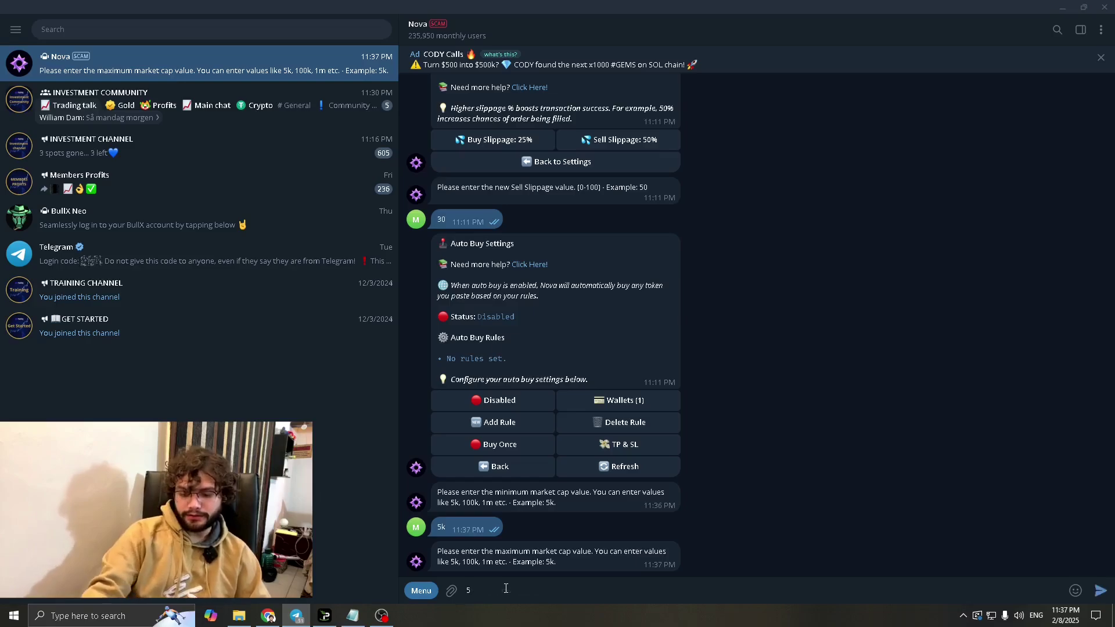
text(0k)
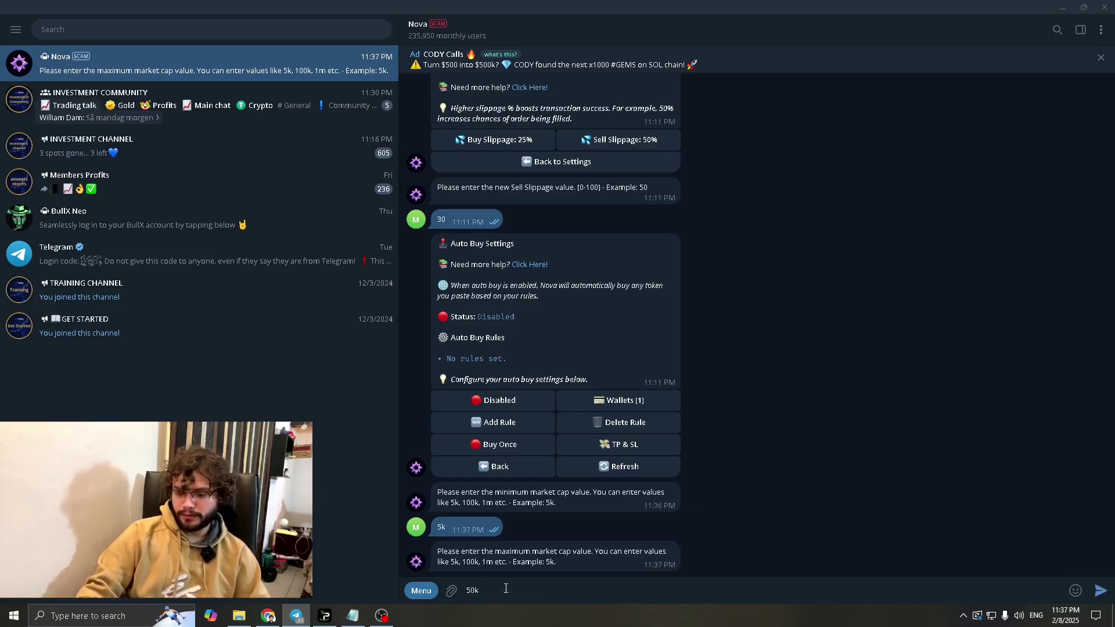
key(Return)
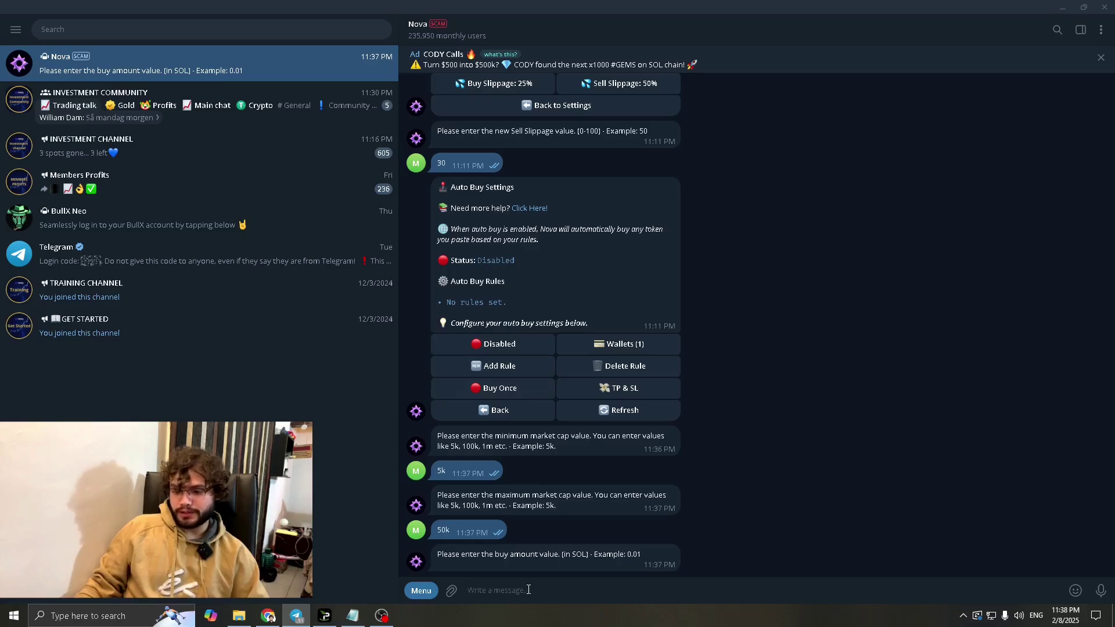
text(0)
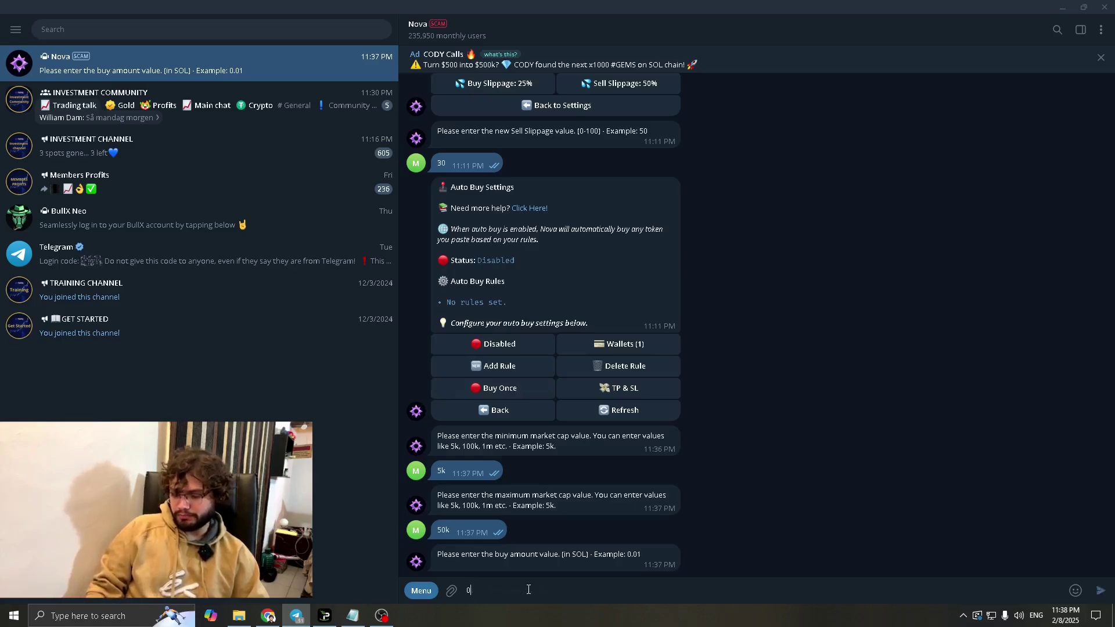
text(.5)
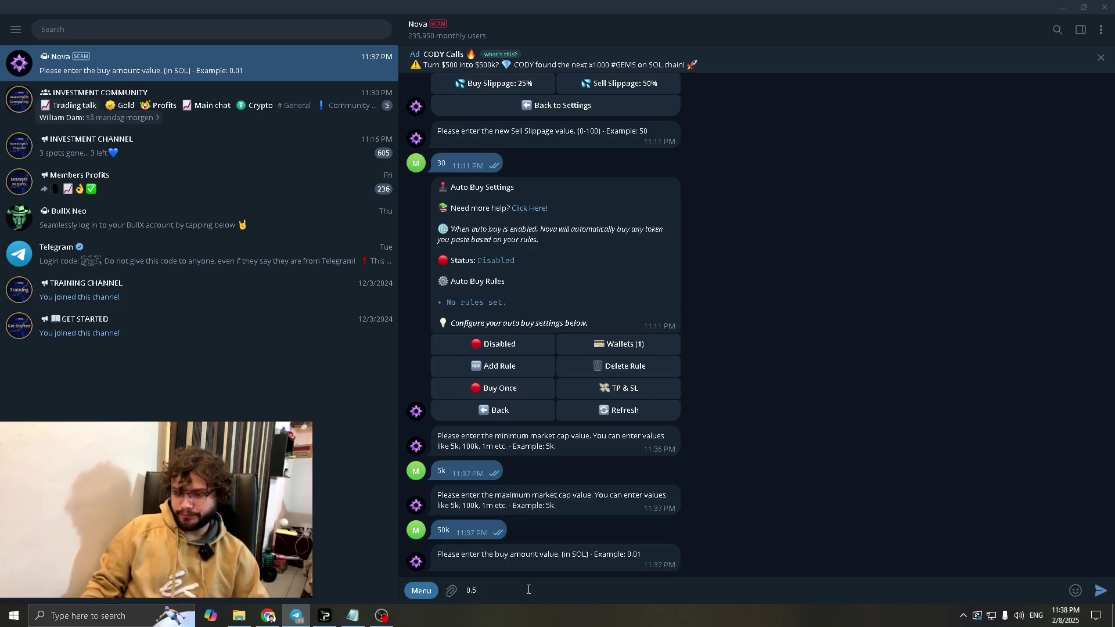
key(Return)
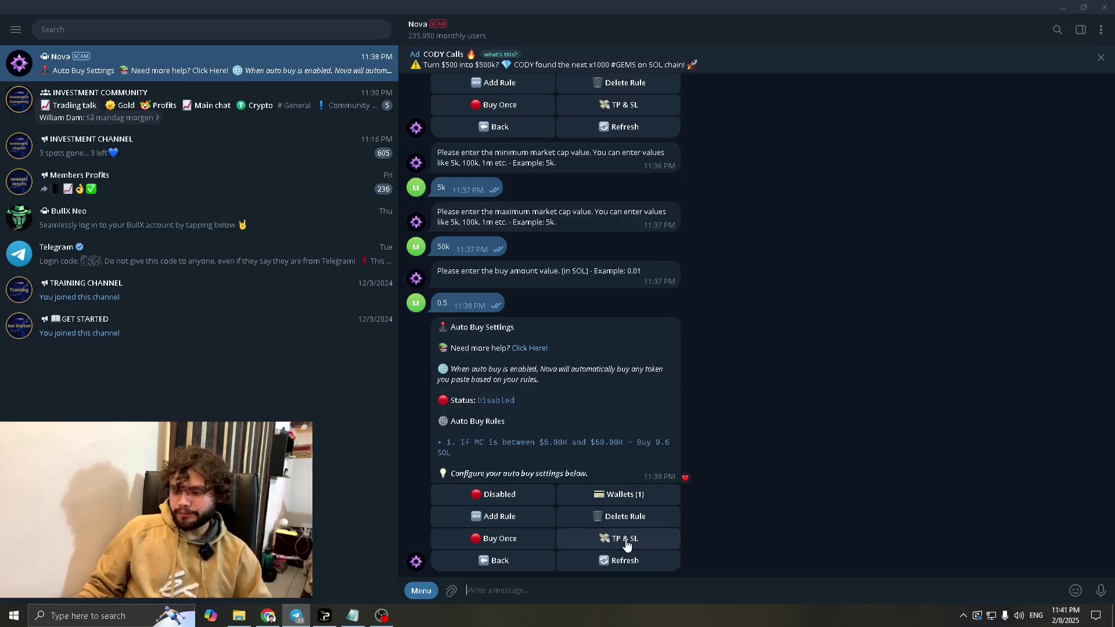
Add an auto buy take profit level that closes 50% of the position at 100% profit.
click(626, 539)
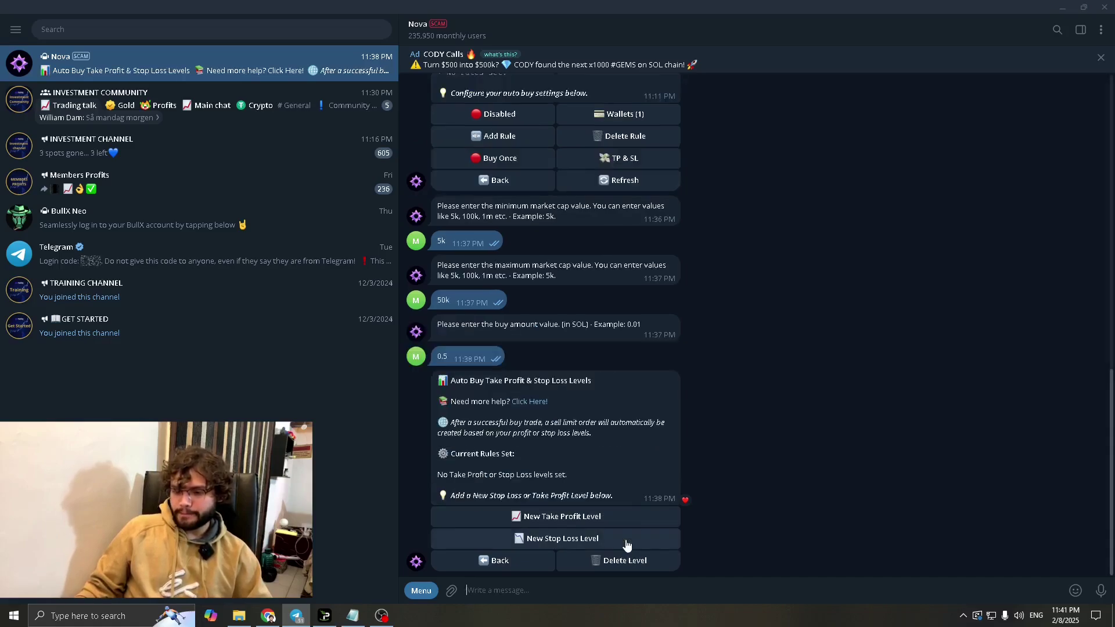
click(600, 519)
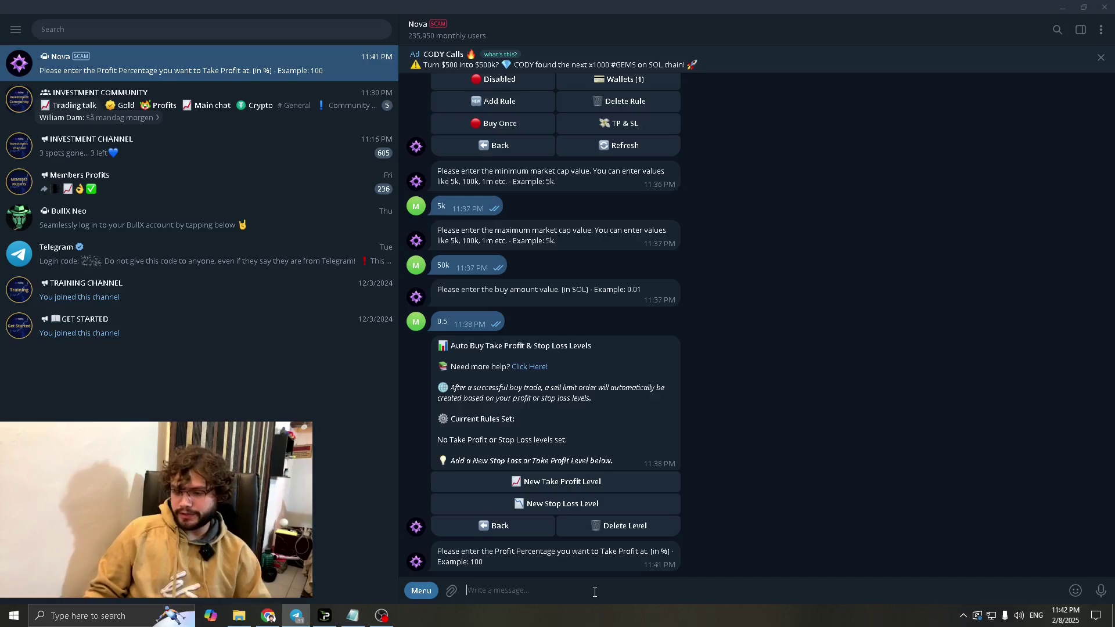
text(100)
key(Return)
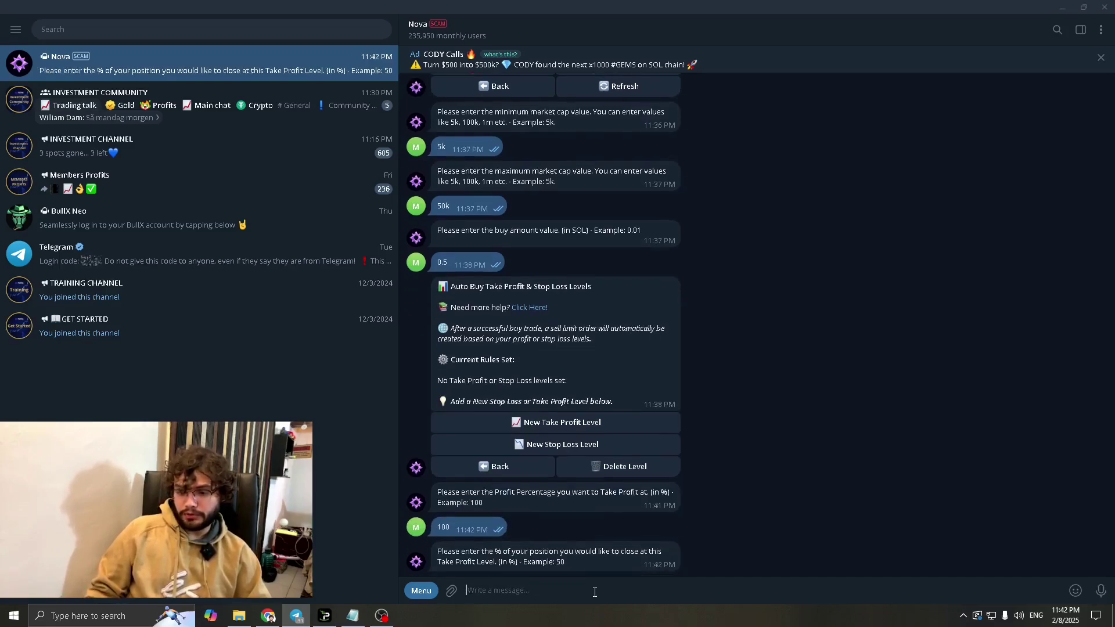
text(50)
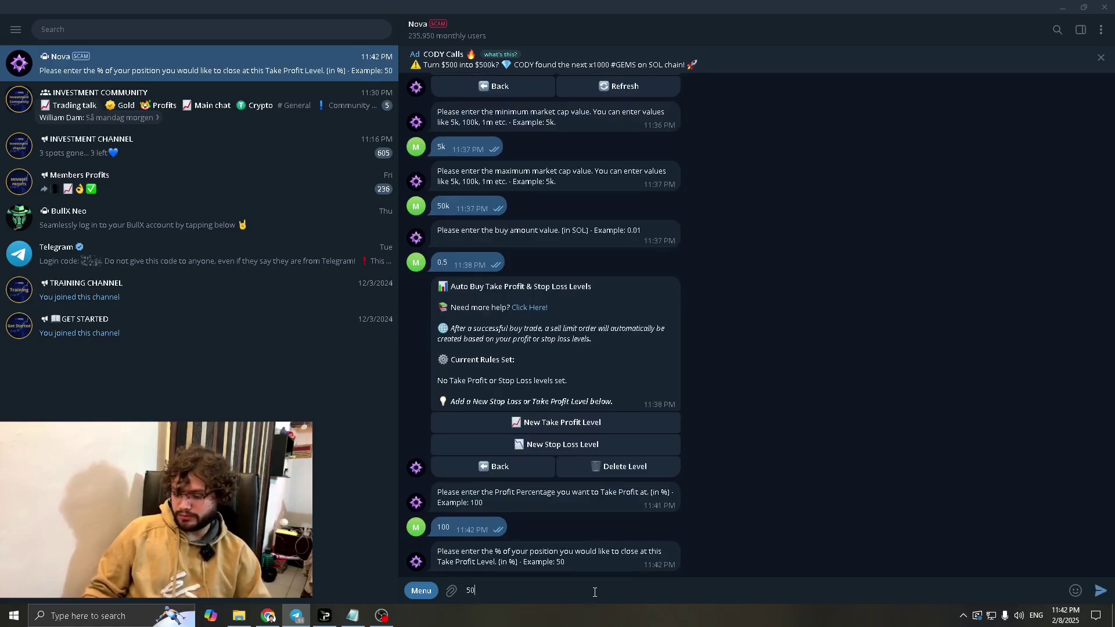
key(Return)
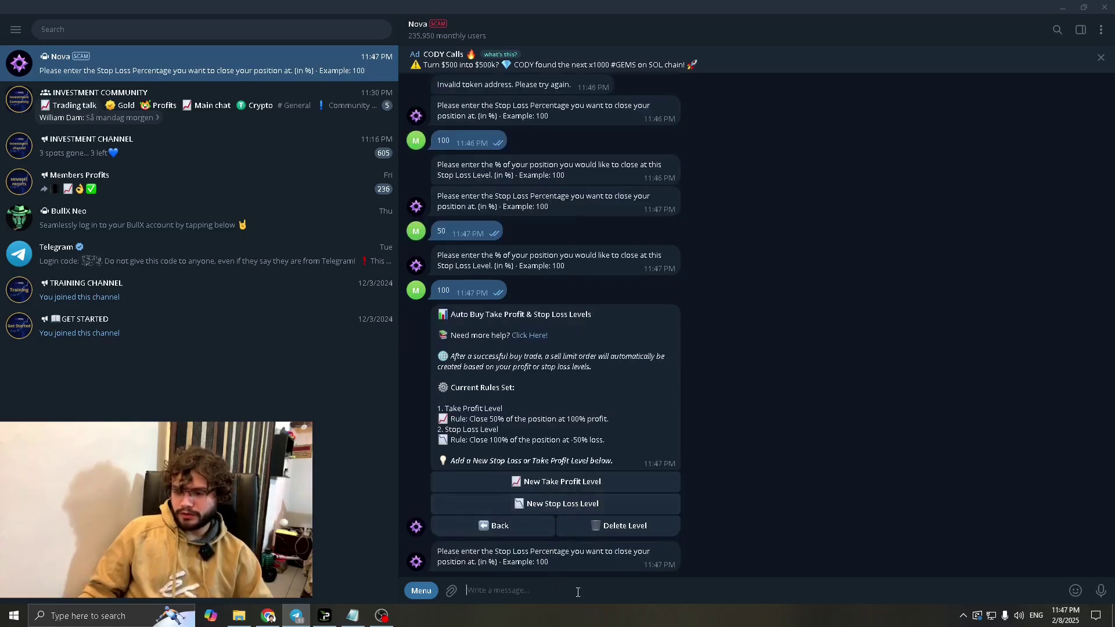
Define the new auto buy stop loss level to close 100% of the position at a 50% loss.
click(585, 589)
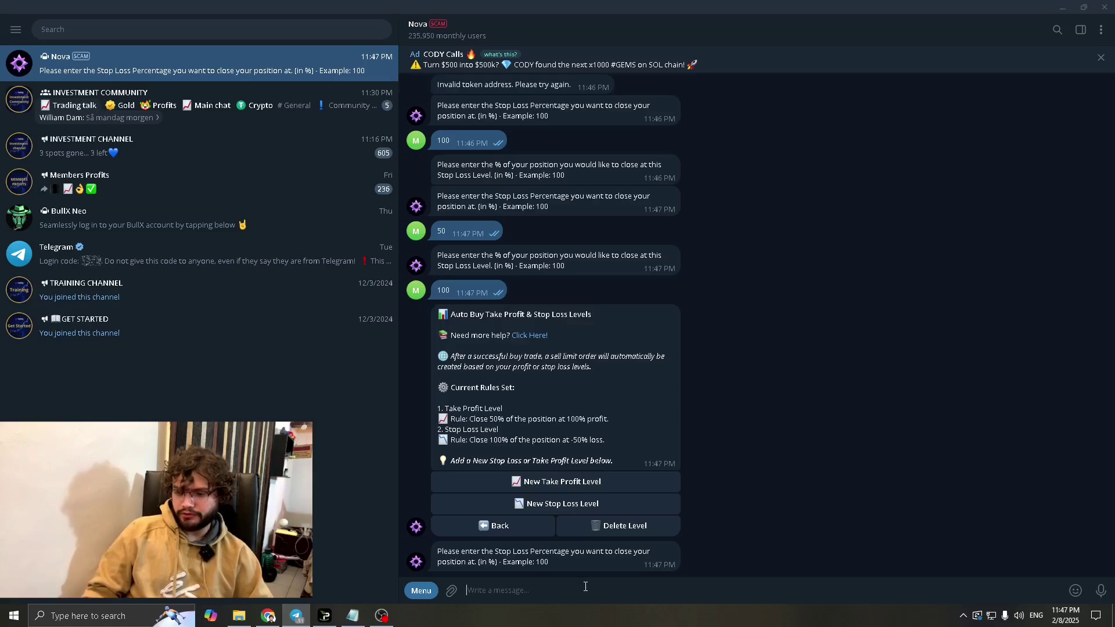
text(50)
key(Return)
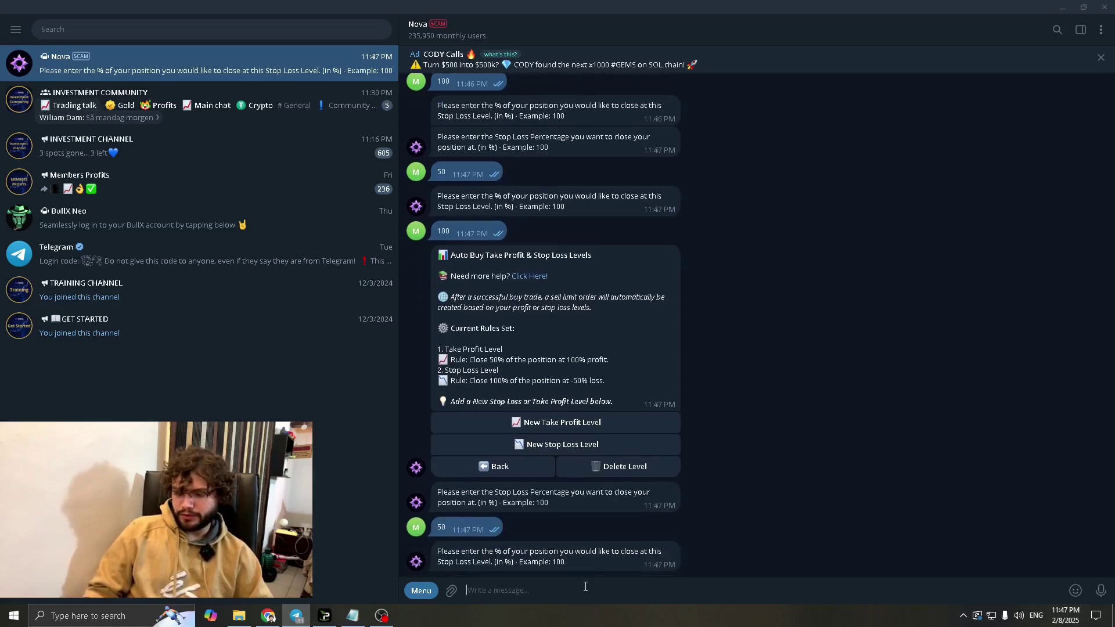
text(100)
key(Return)
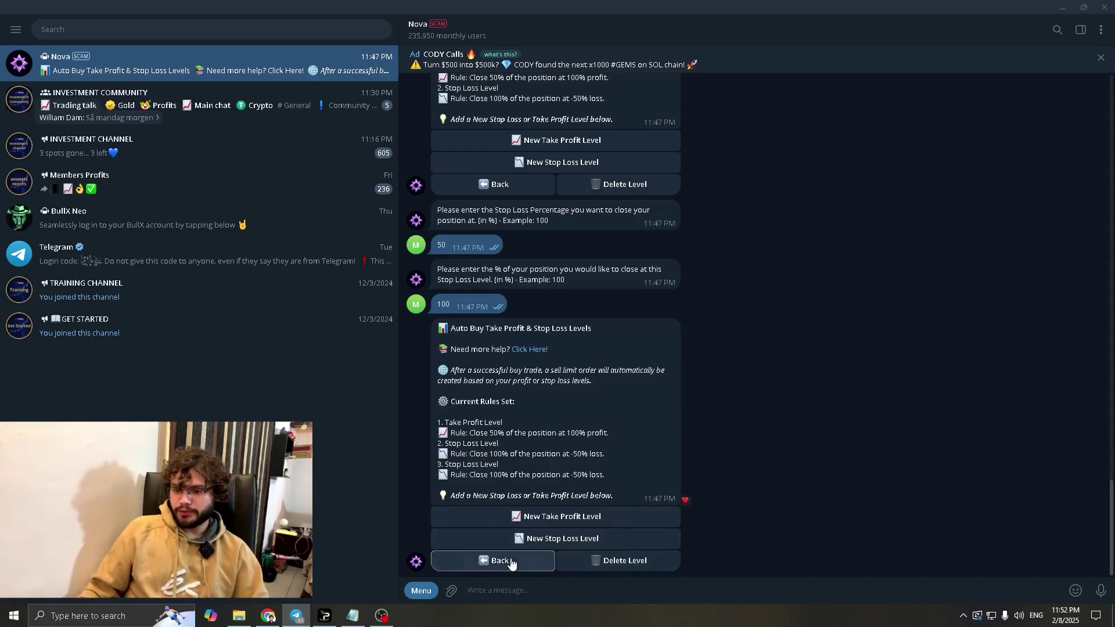
Return to the Auto Buy settings, enable auto buy, and delete Rule 1.
click(521, 566)
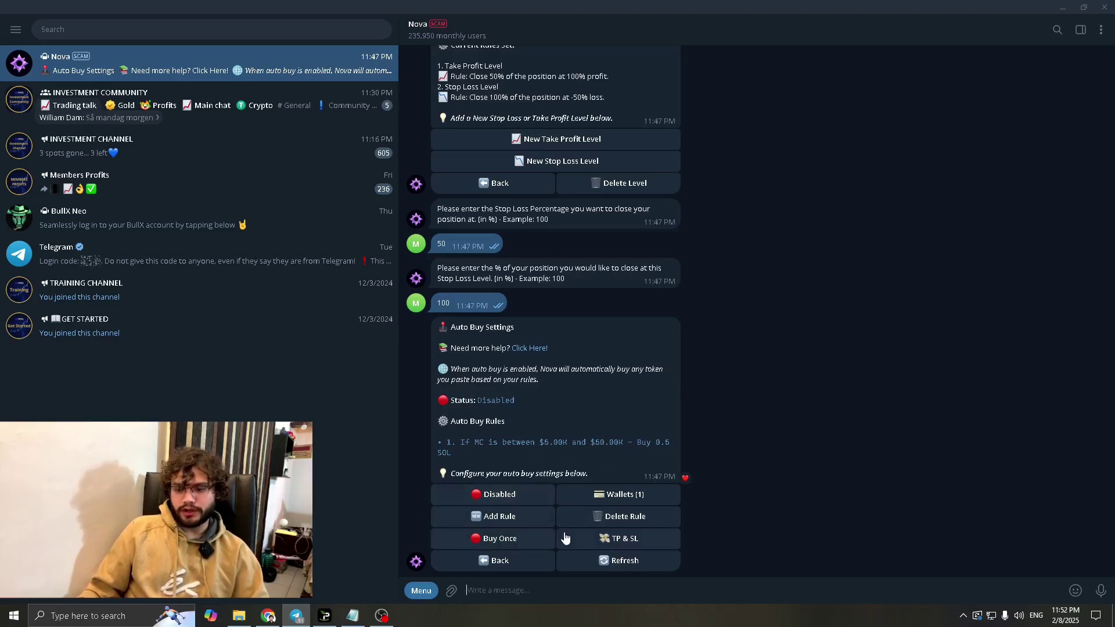
click(505, 495)
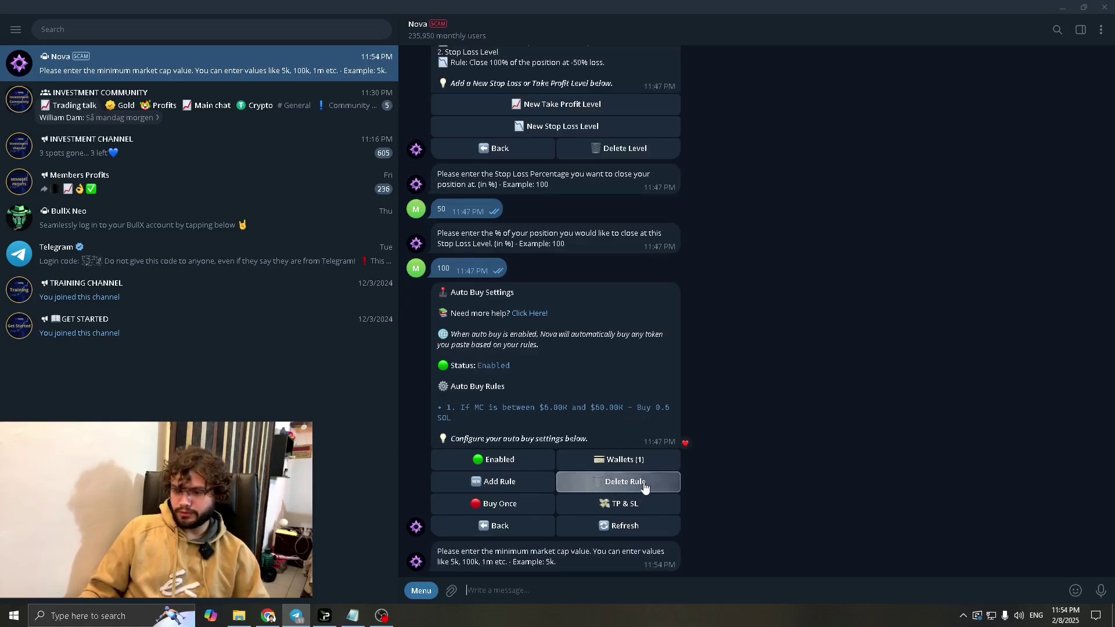
click(645, 485)
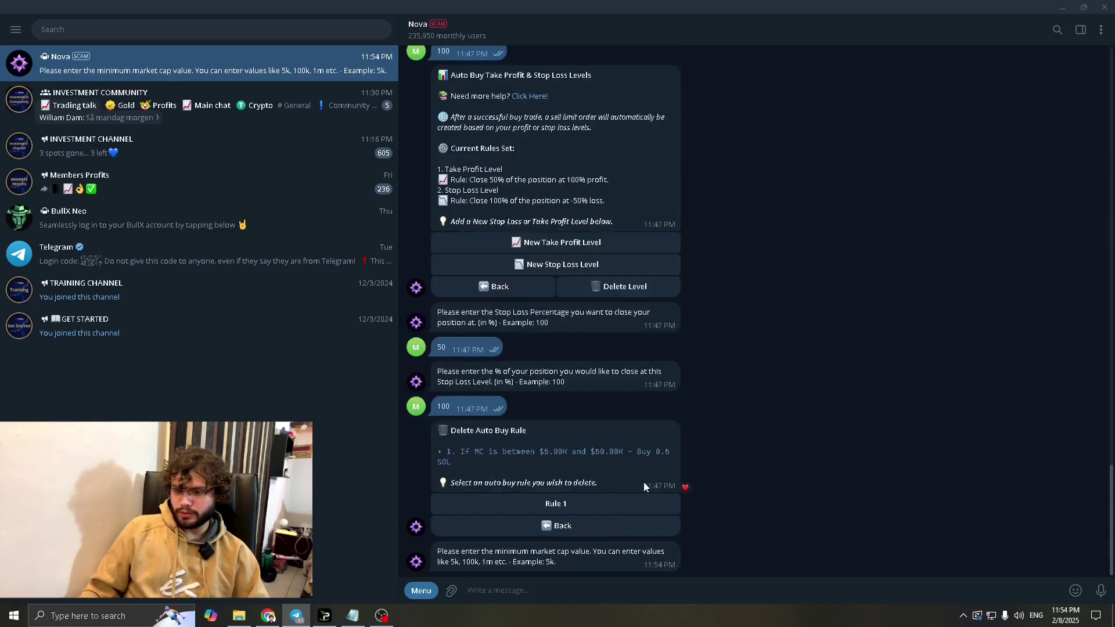
click(577, 508)
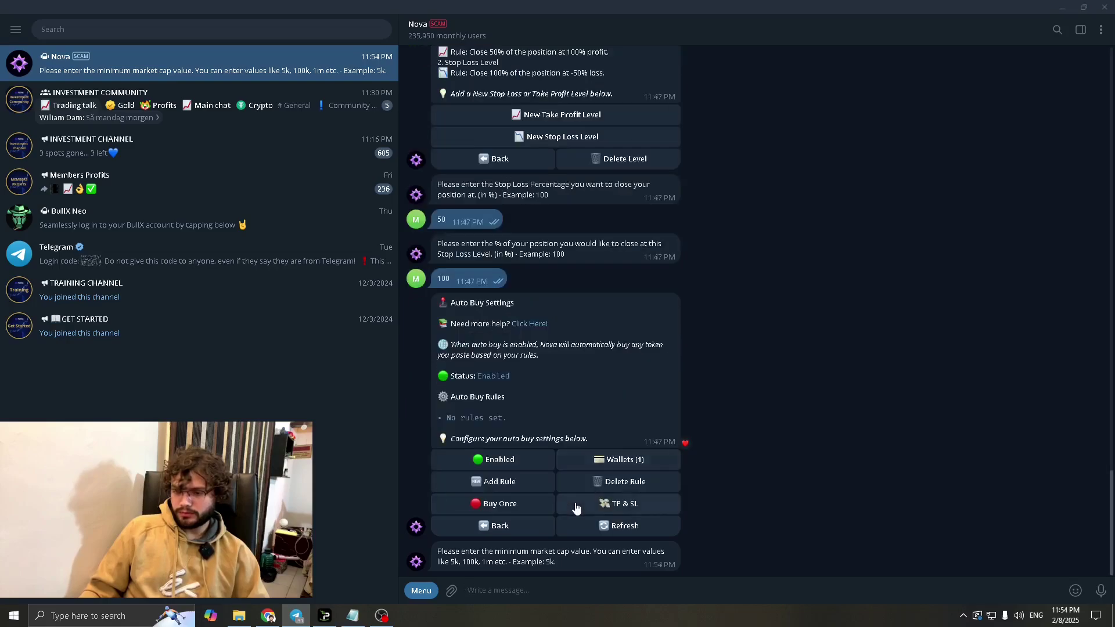
Add an auto buy rule with a minimum market cap of 5k, a maximum of 50k and a buy amount of 0.05 SOL.
click(506, 487)
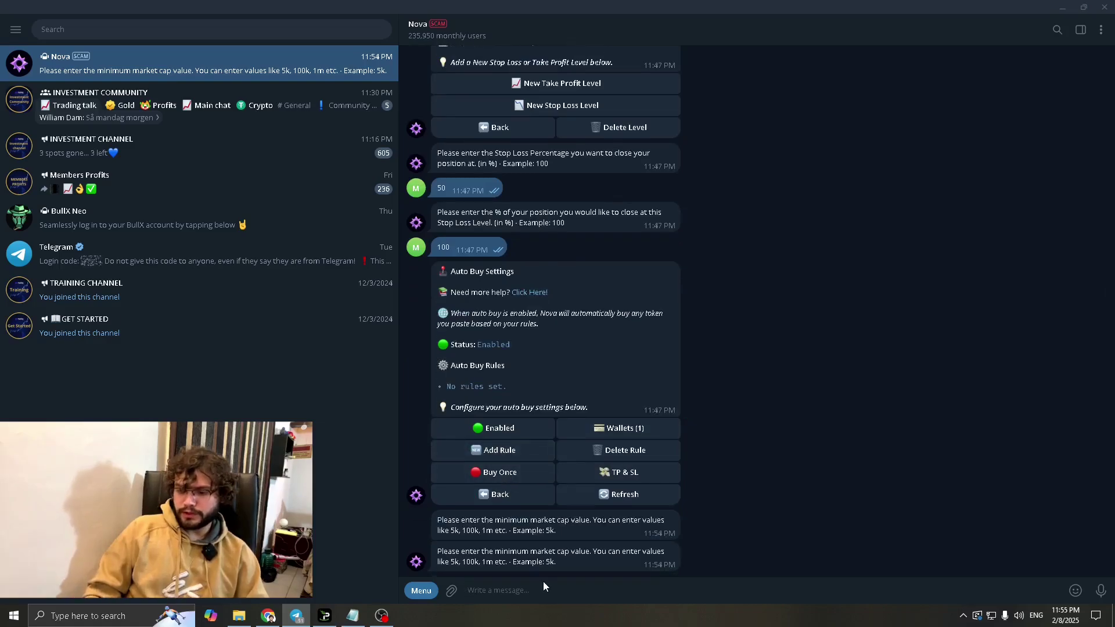
text(5)
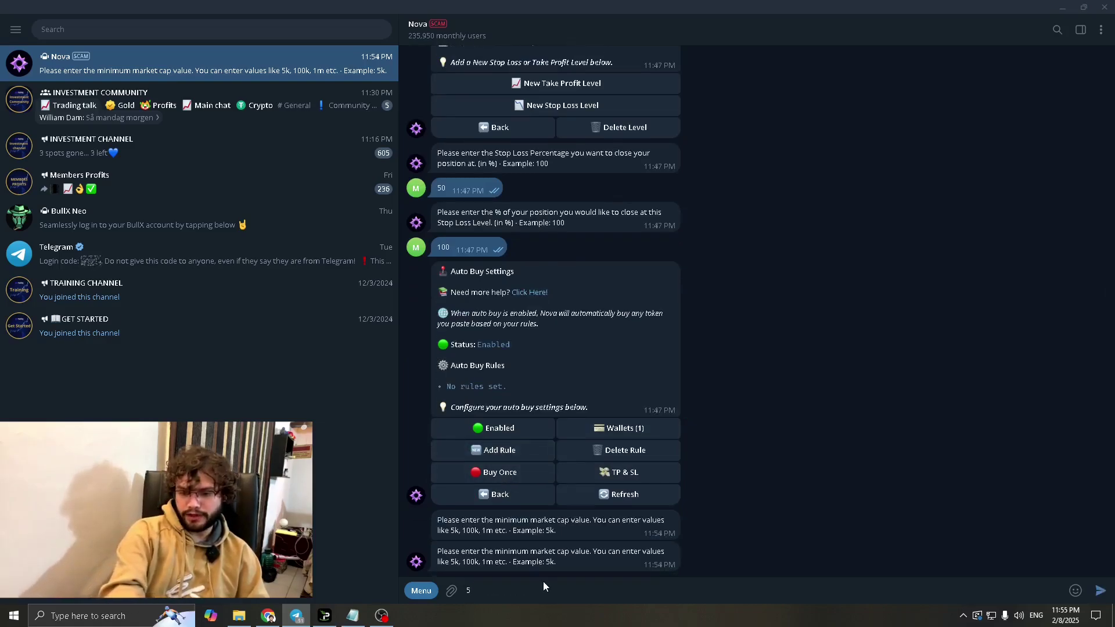
text(k)
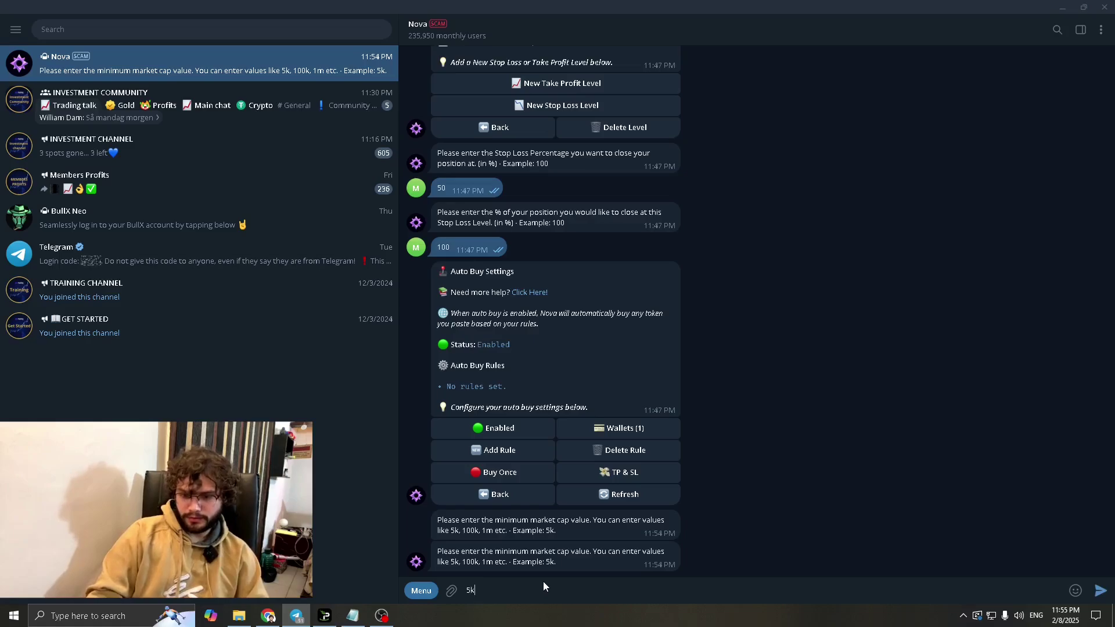
key(Return)
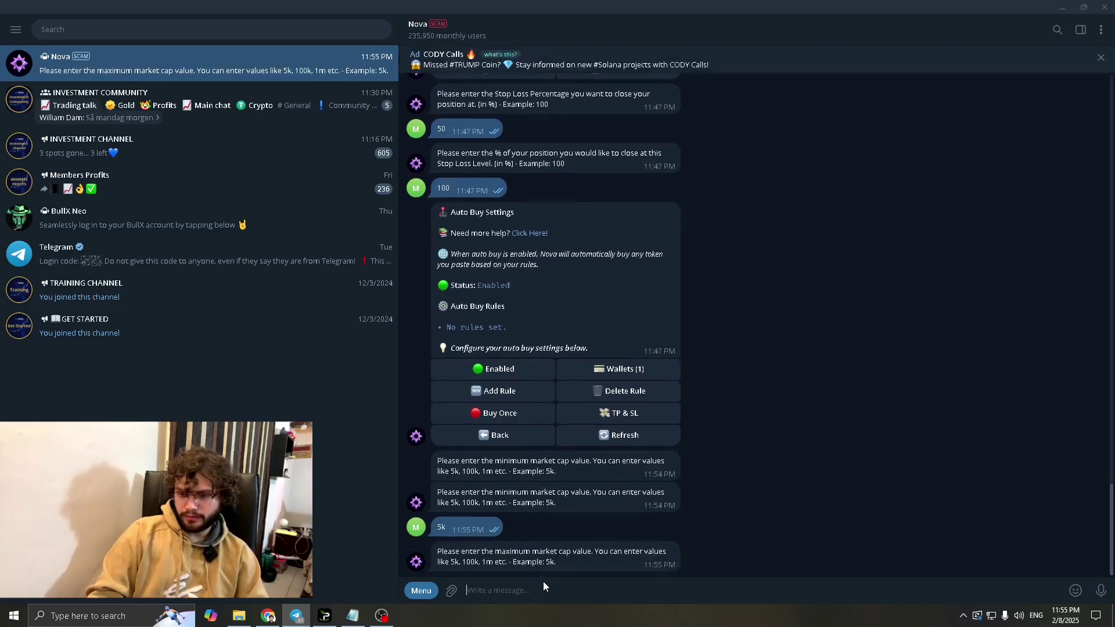
text(5)
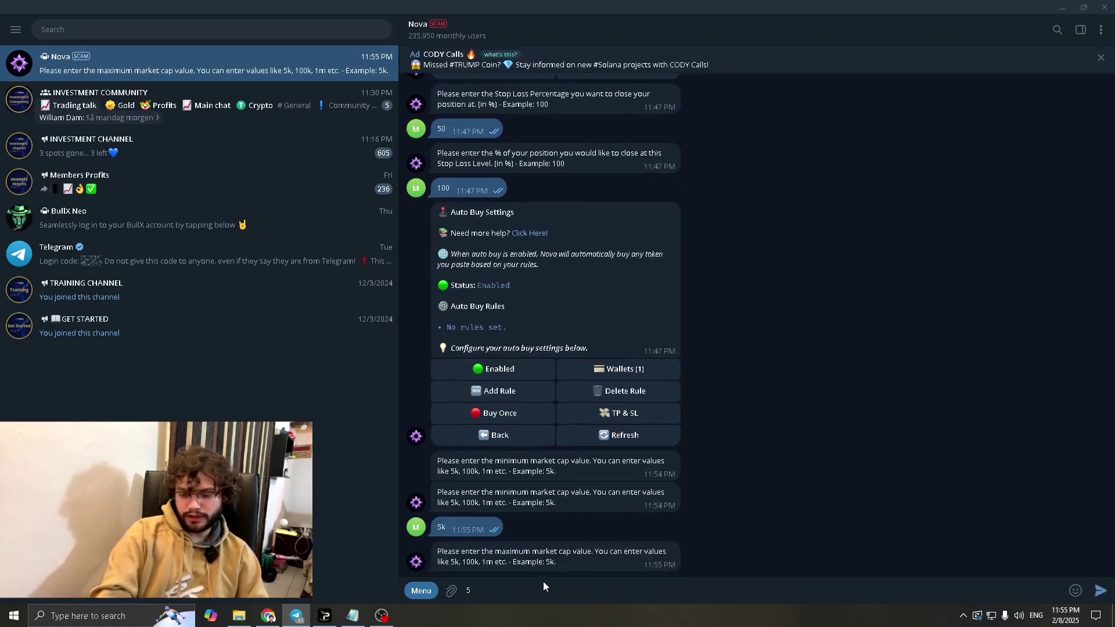
text(0k)
key(Return)
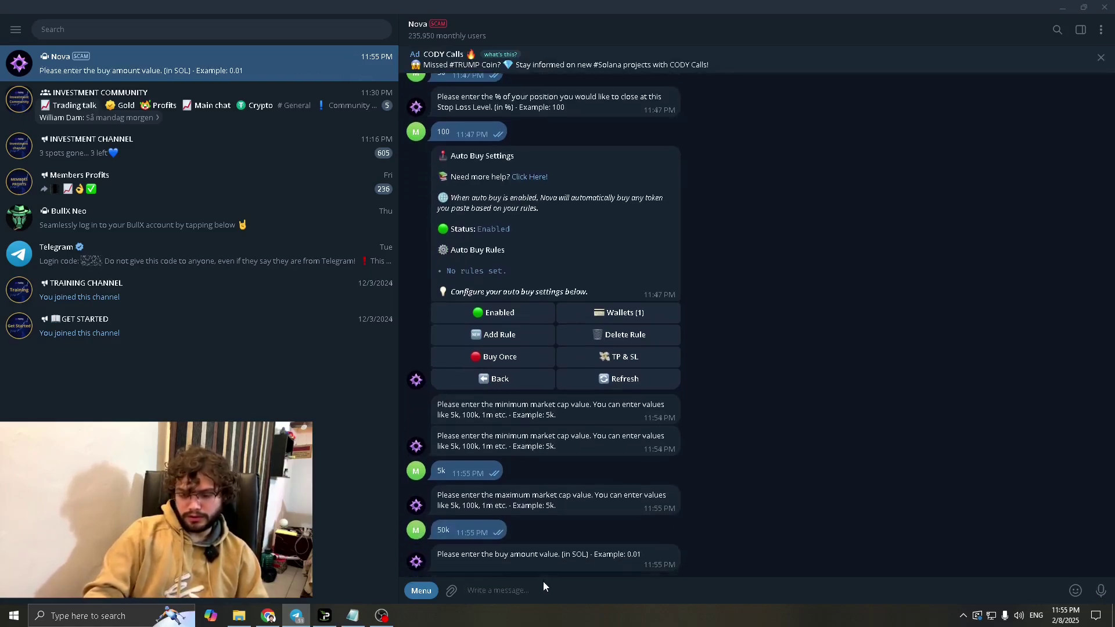
text(0.)
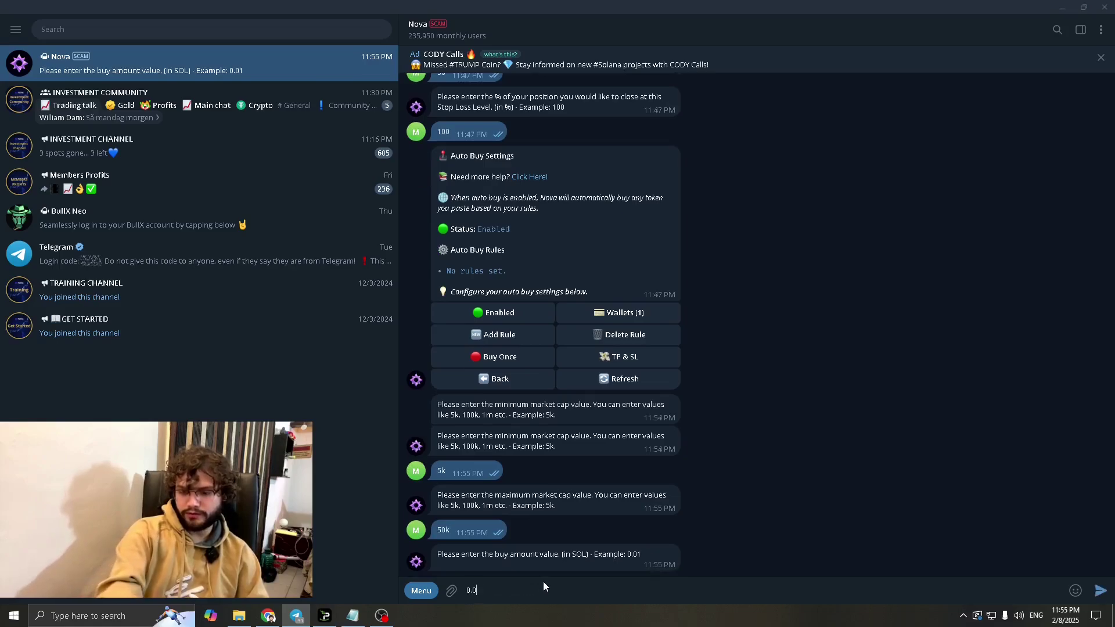
text(05)
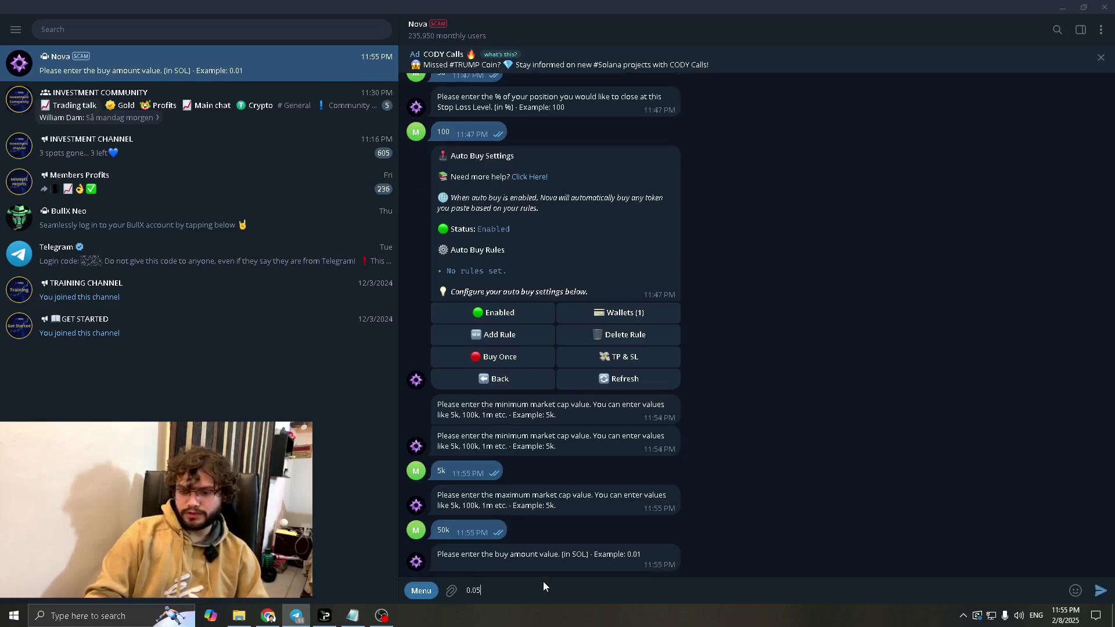
key(Return)
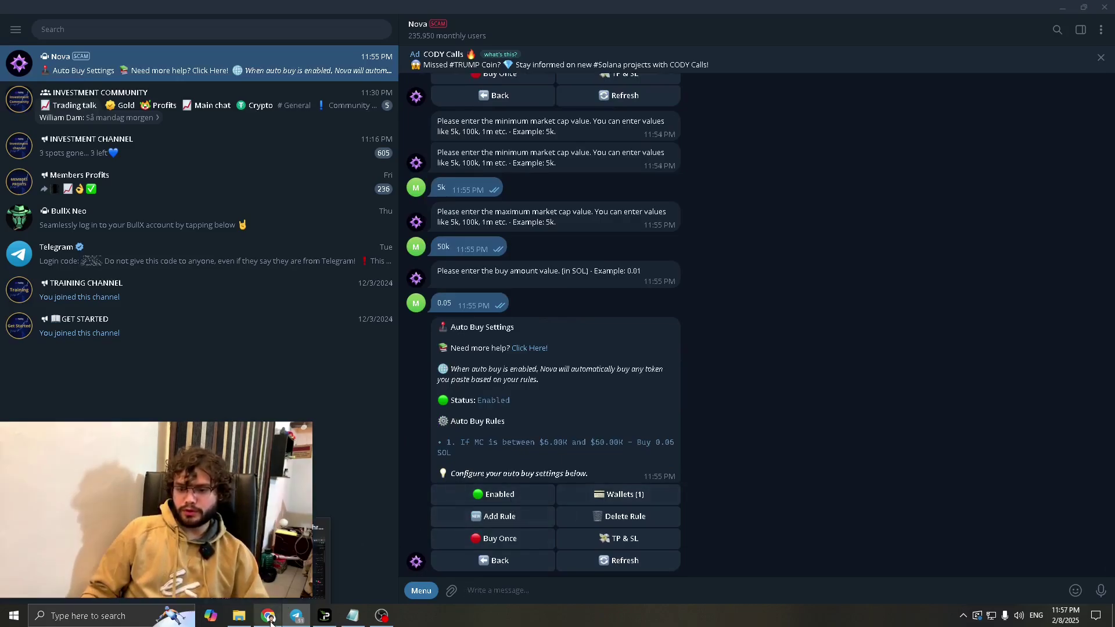
Copy the LUMINAAI token address from BullX Neo Vision in Chrome and send it to the Nova chat in Telegram.
click(271, 624)
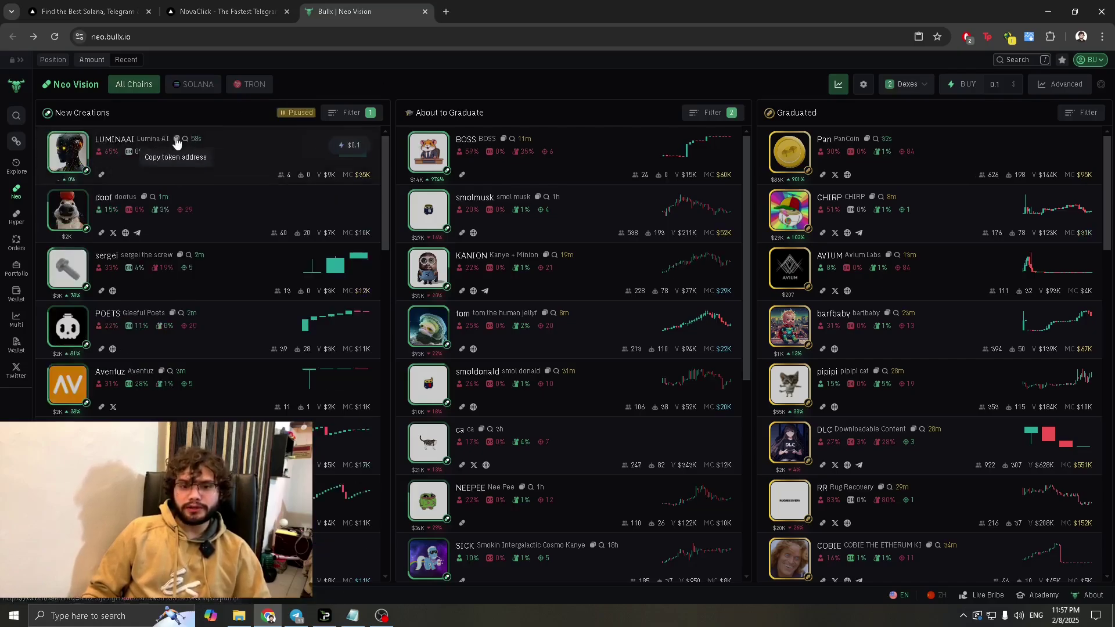
click(177, 144)
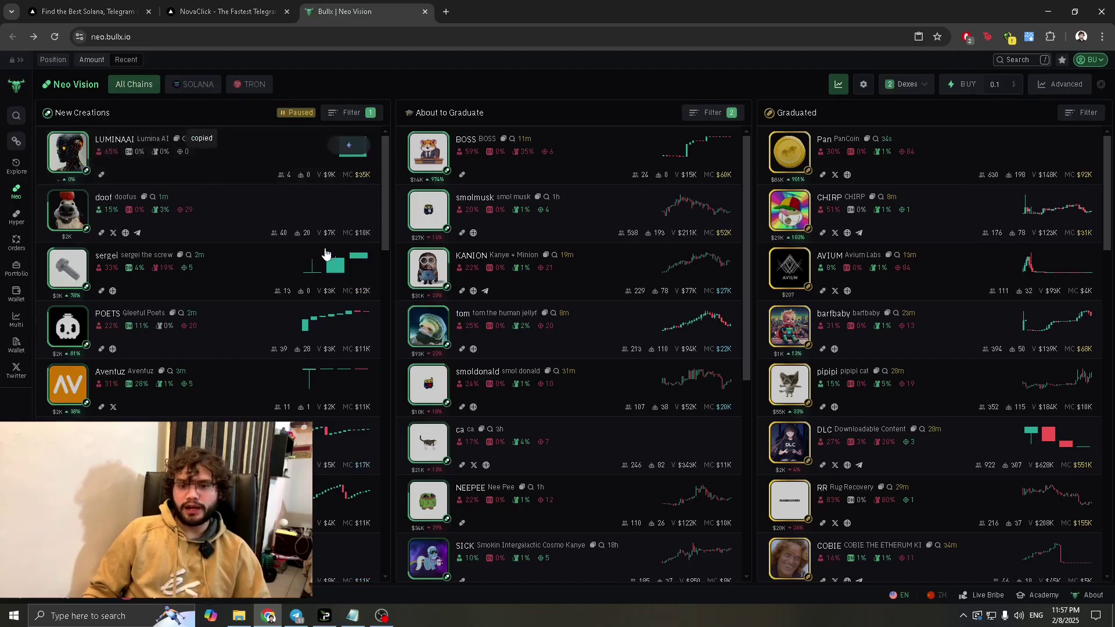
click(297, 615)
right_click(507, 593)
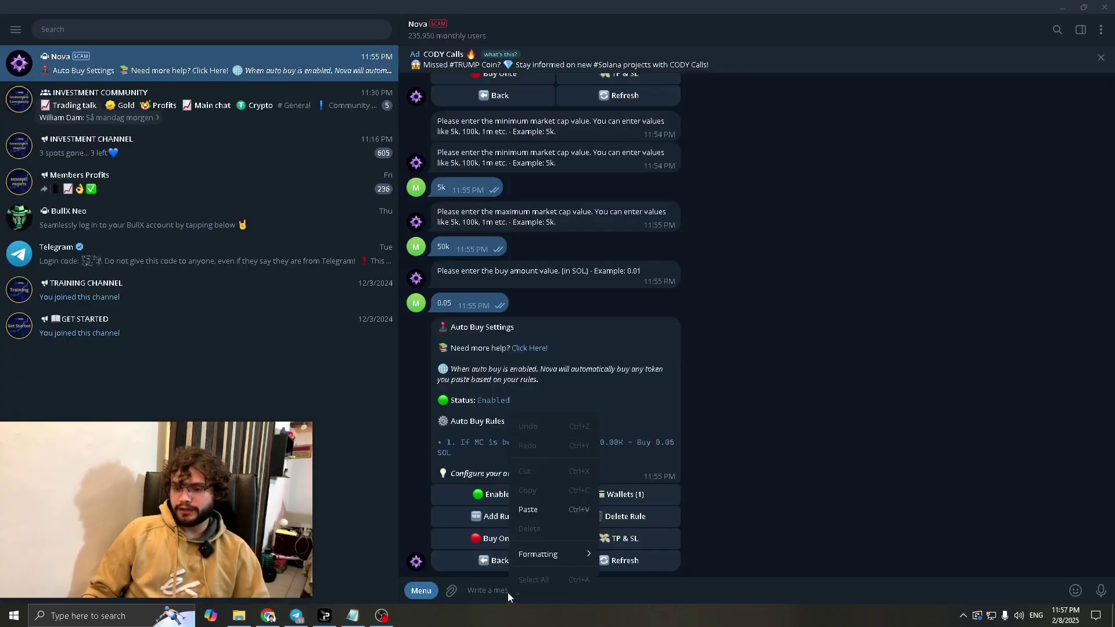
click(560, 509)
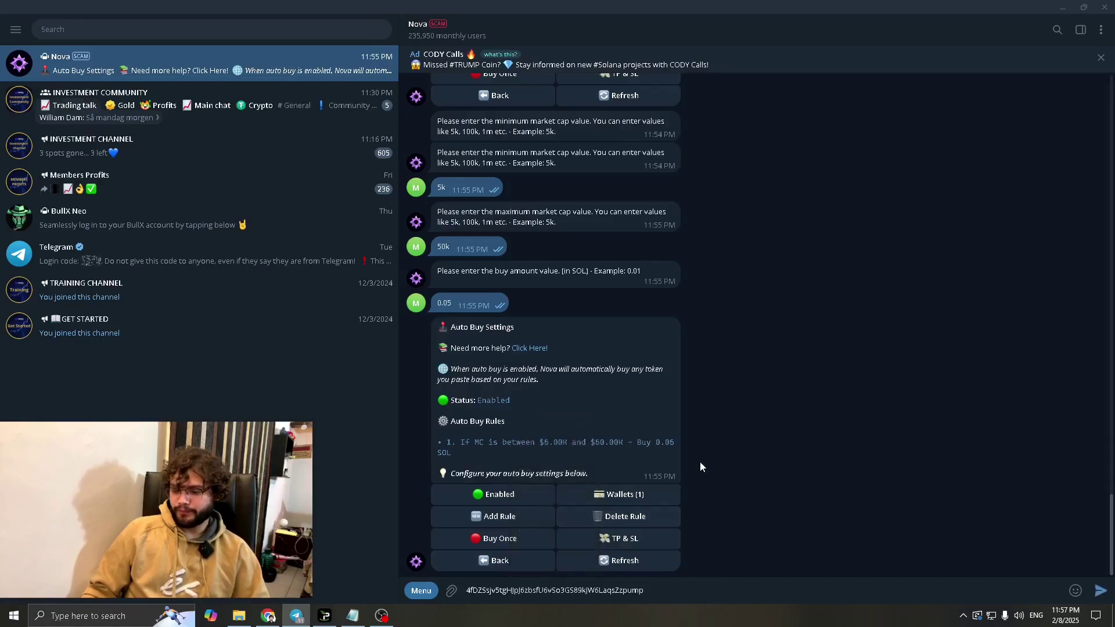
key(Return)
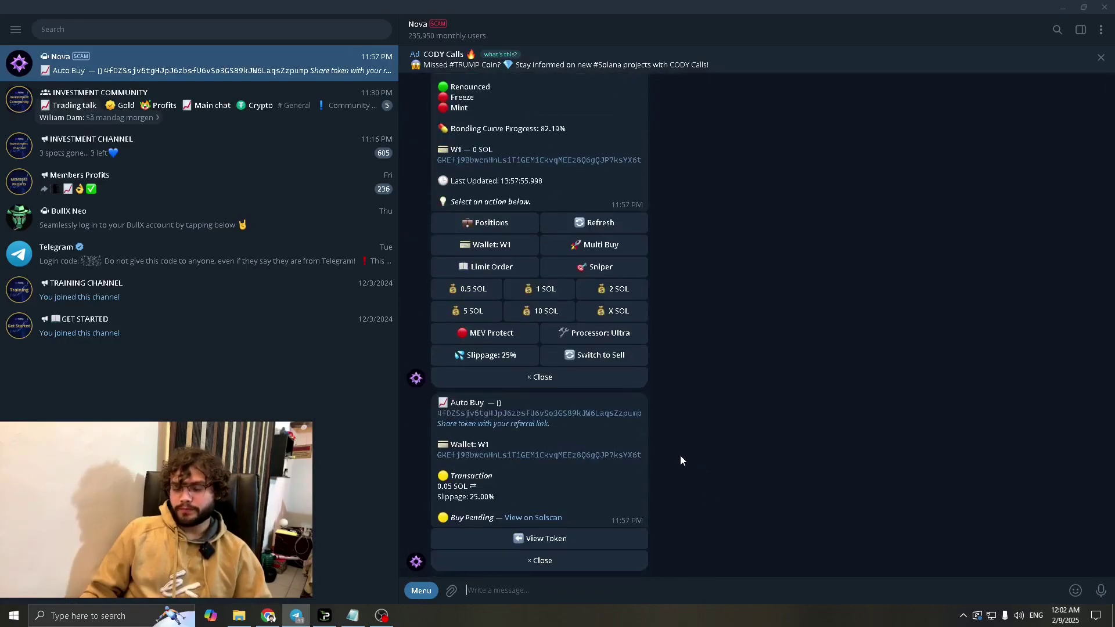
Examine the token's buy details and the auto buy transaction, comparing them with the auto buy rule and the BullX listing.
scroll(681, 455, up, 6)
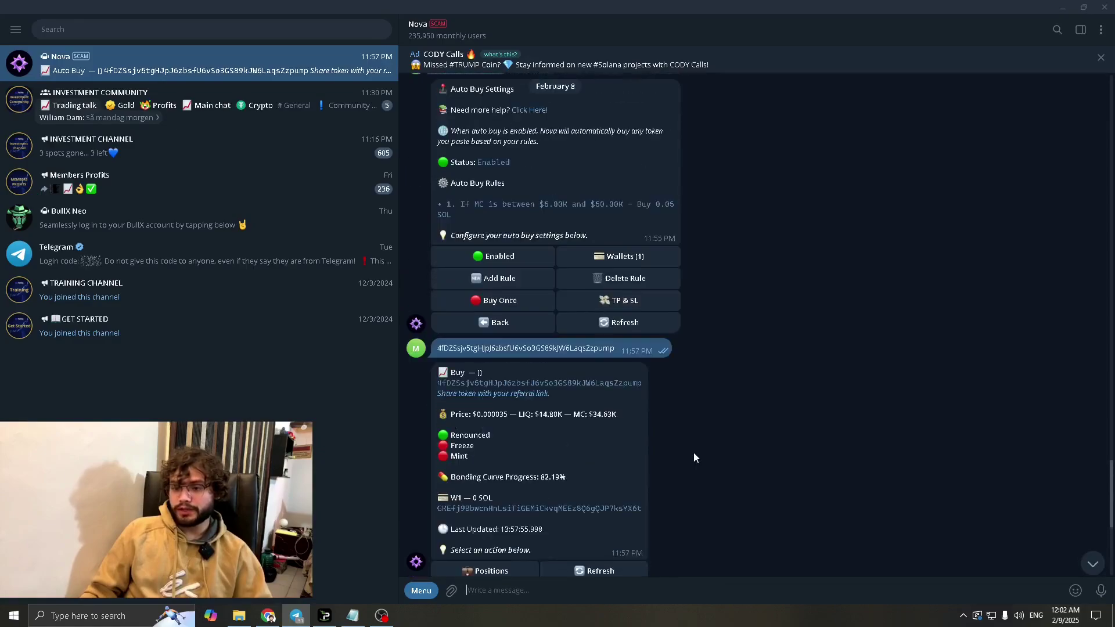
scroll(694, 452, down, 6)
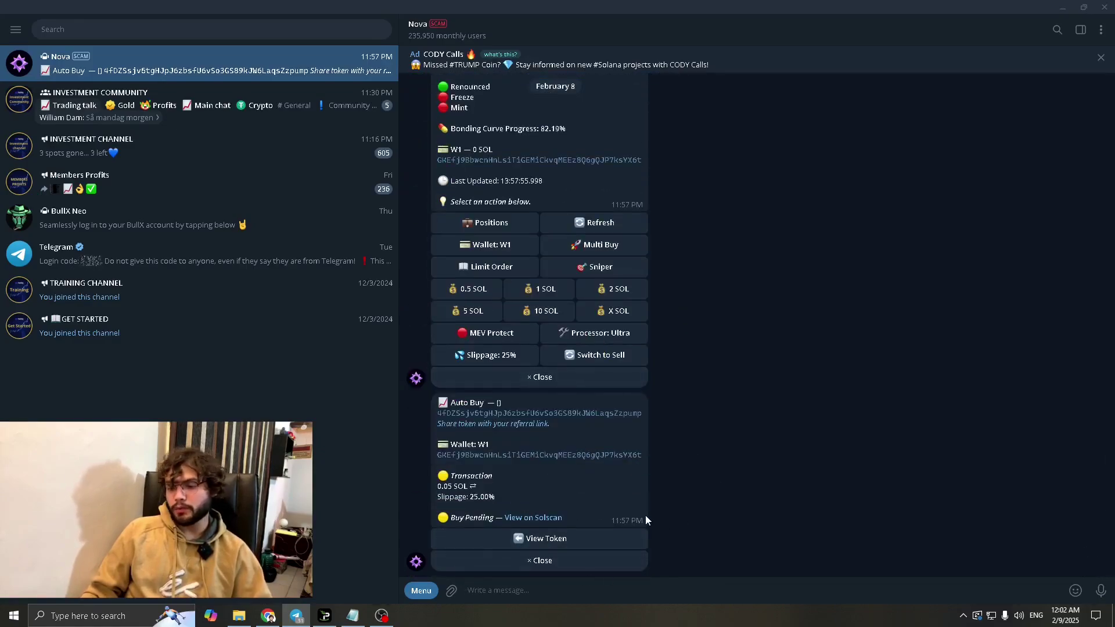
mouse_move(646, 516)
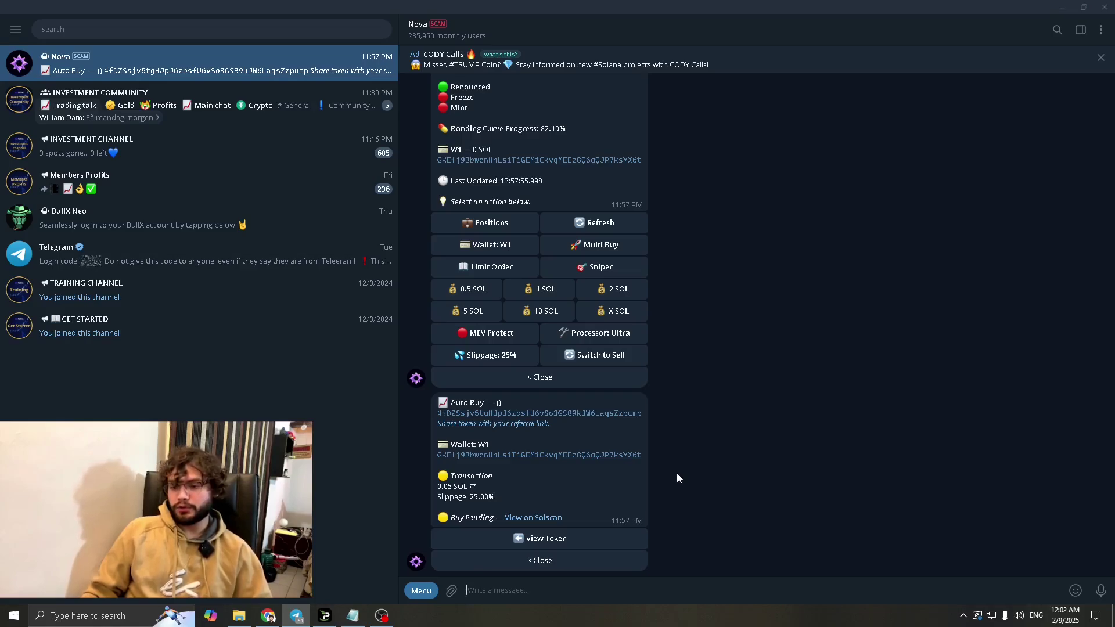
scroll(678, 473, up, 5)
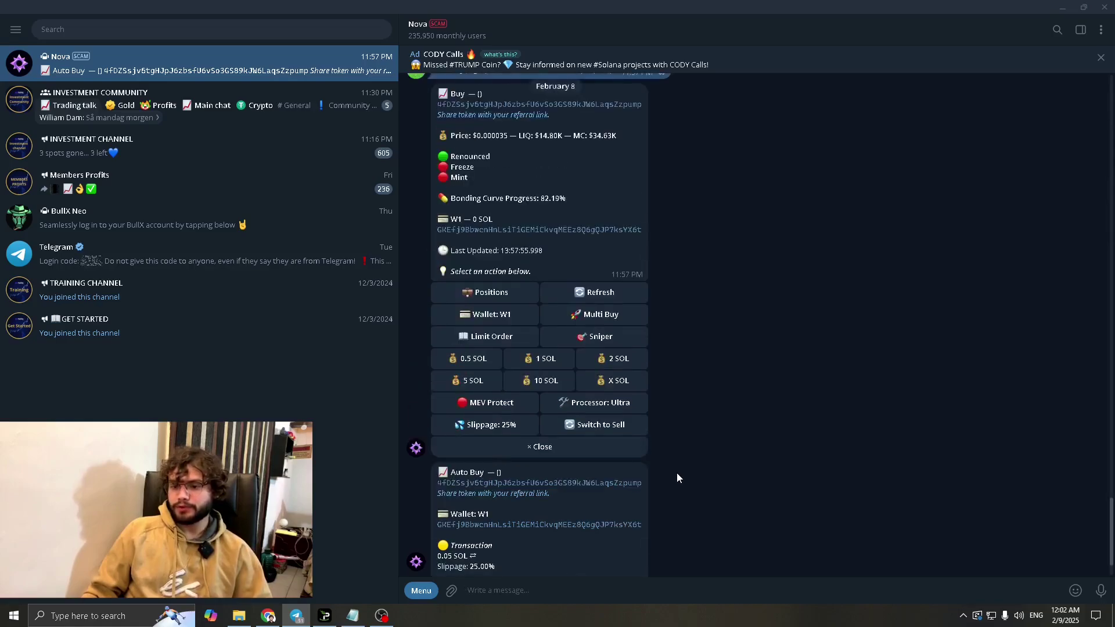
scroll(678, 474, down, 5)
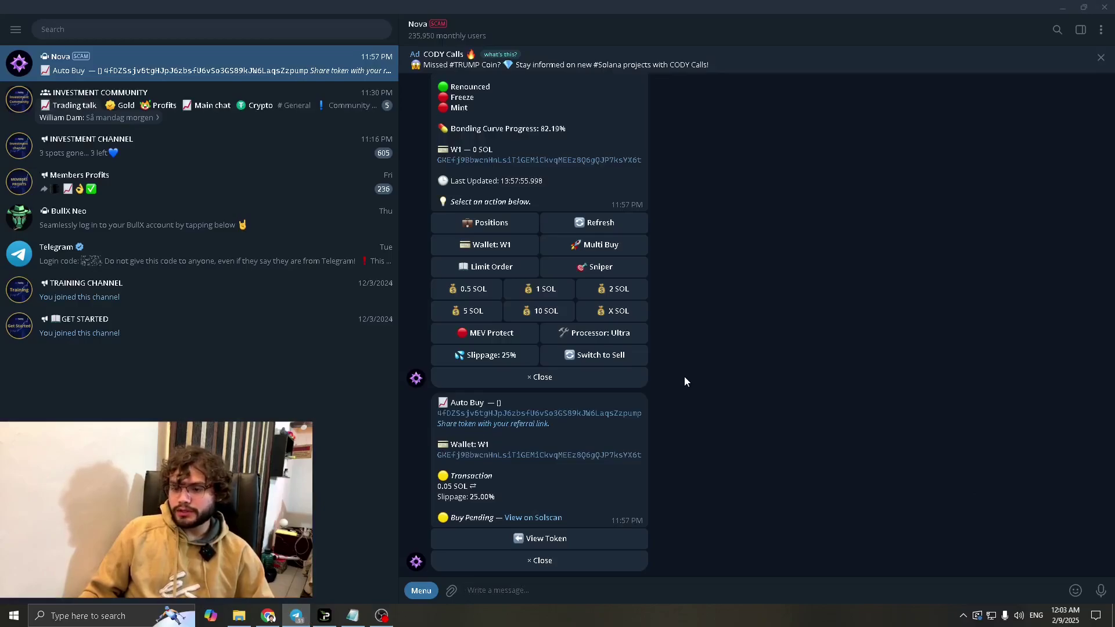
scroll(684, 376, up, 1)
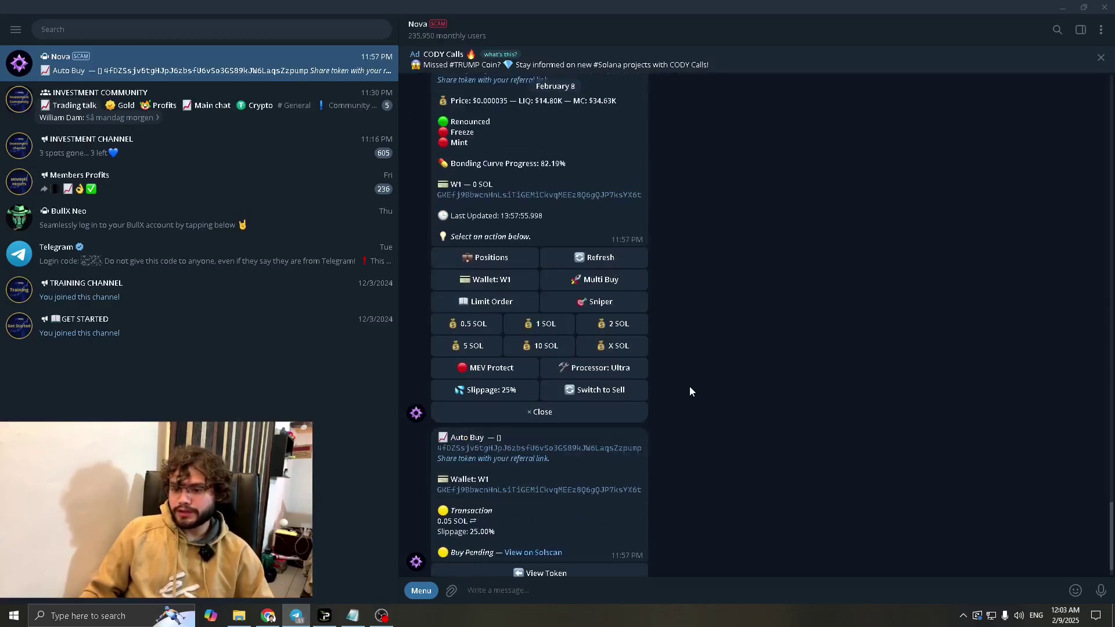
scroll(697, 413, up, 2)
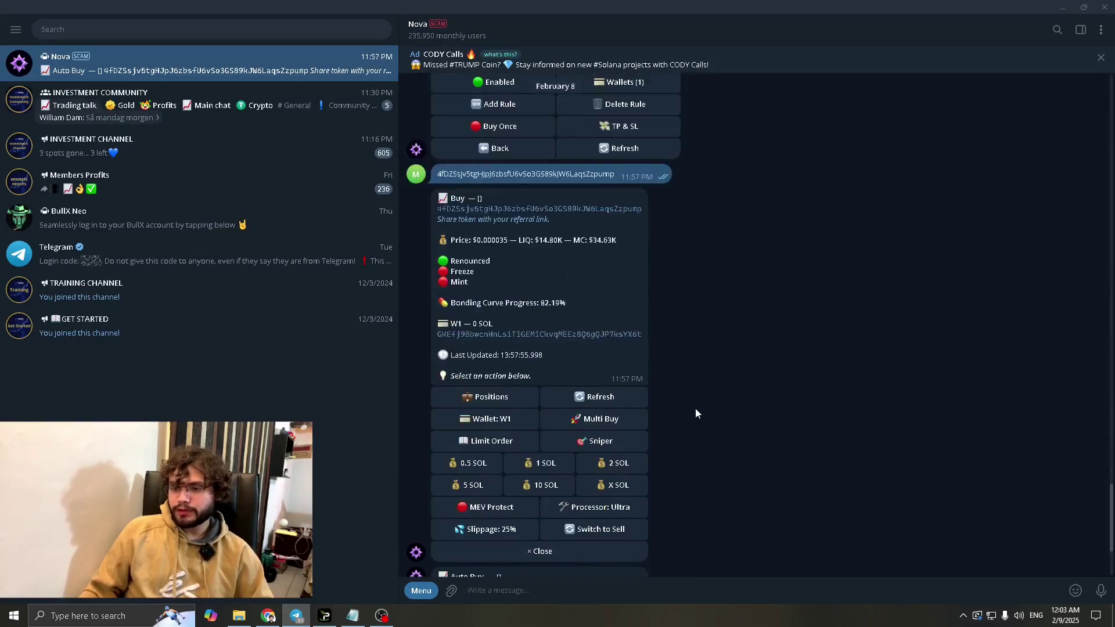
scroll(697, 414, up, 3)
scroll(695, 410, up, 2)
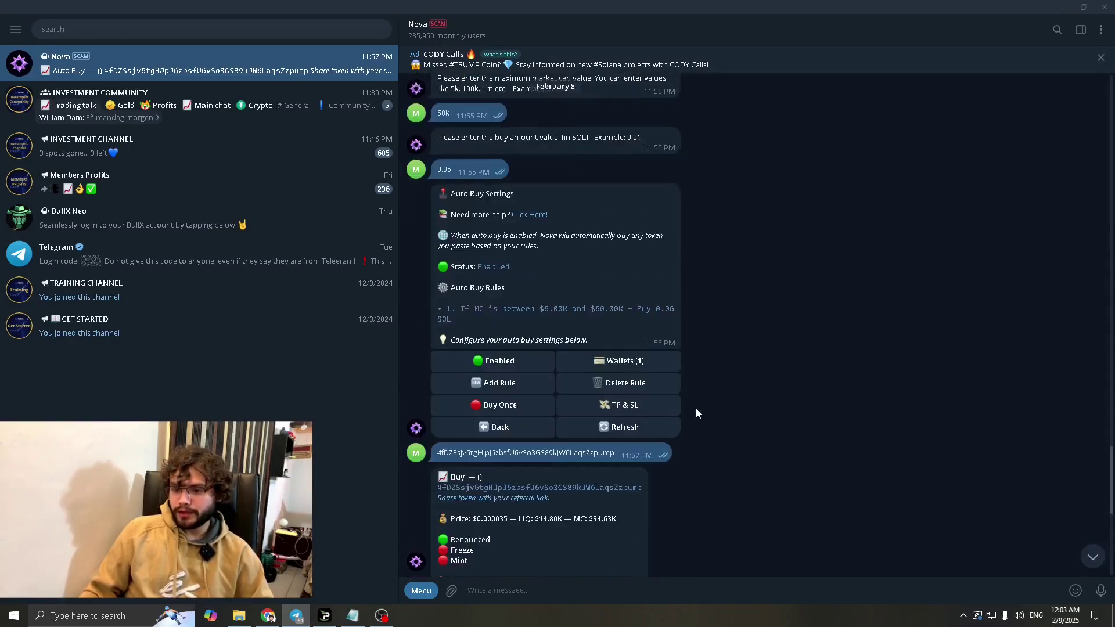
scroll(695, 410, down, 1)
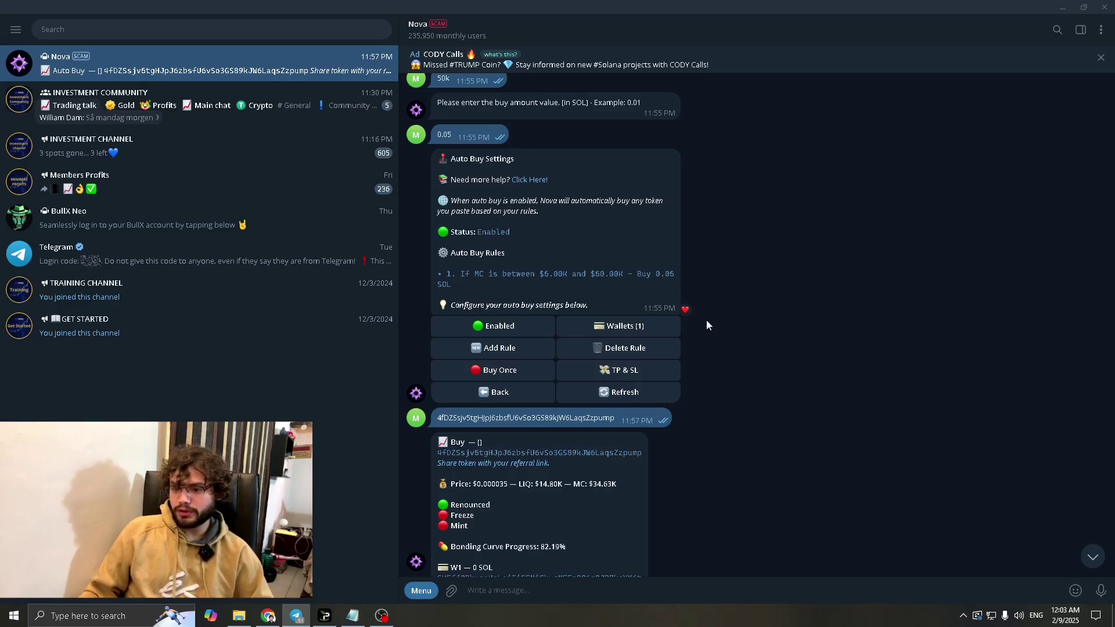
scroll(724, 350, down, 1)
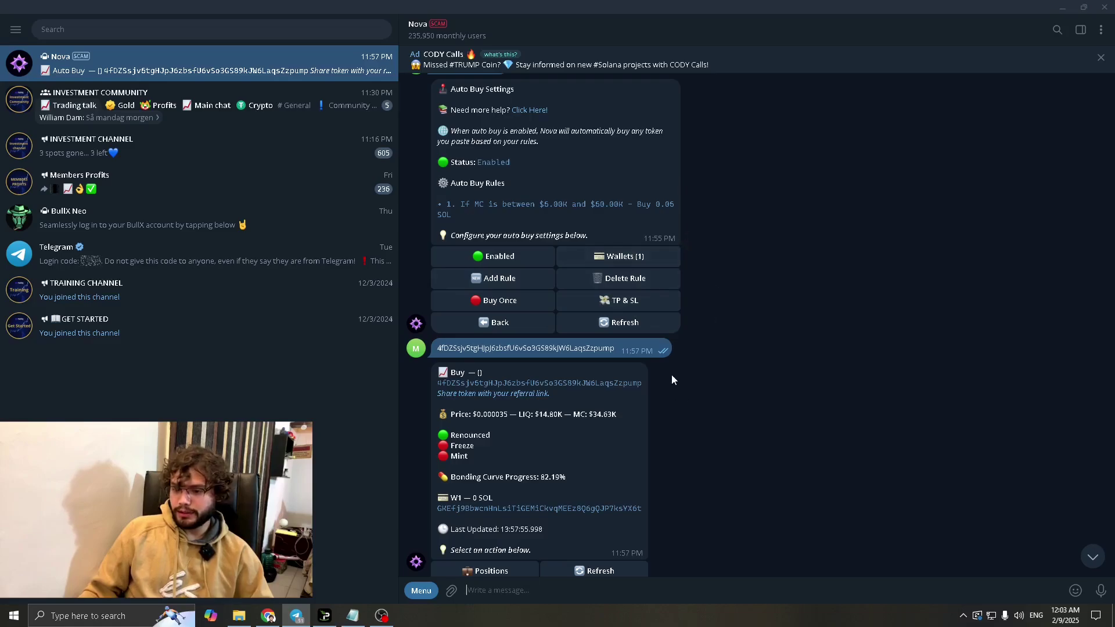
scroll(669, 373, down, 1)
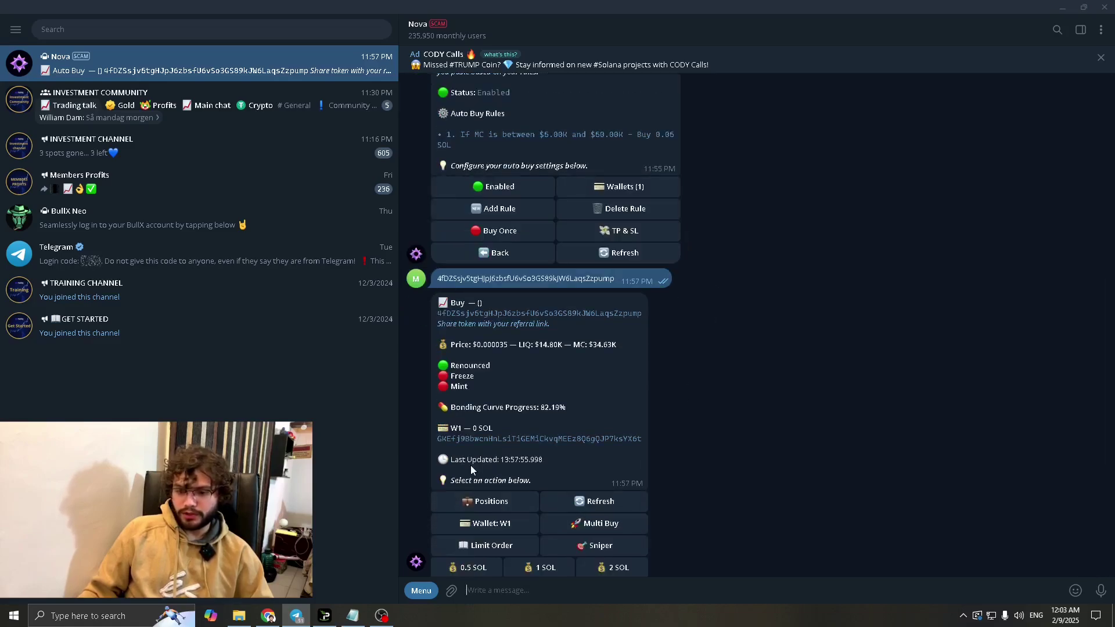
click(267, 616)
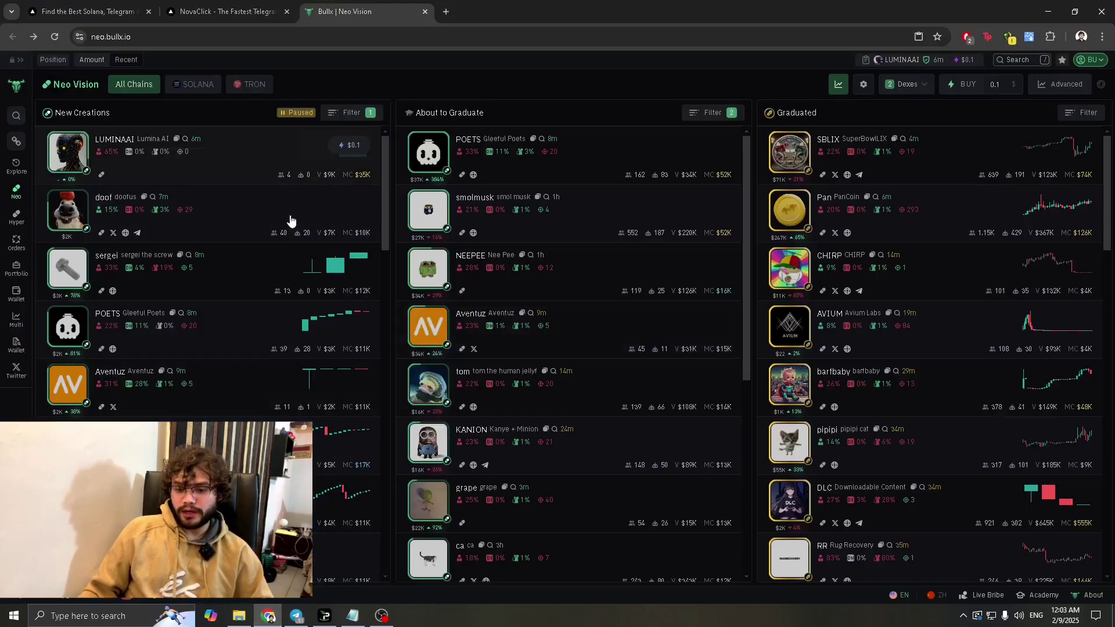
click(296, 615)
scroll(783, 483, down, 3)
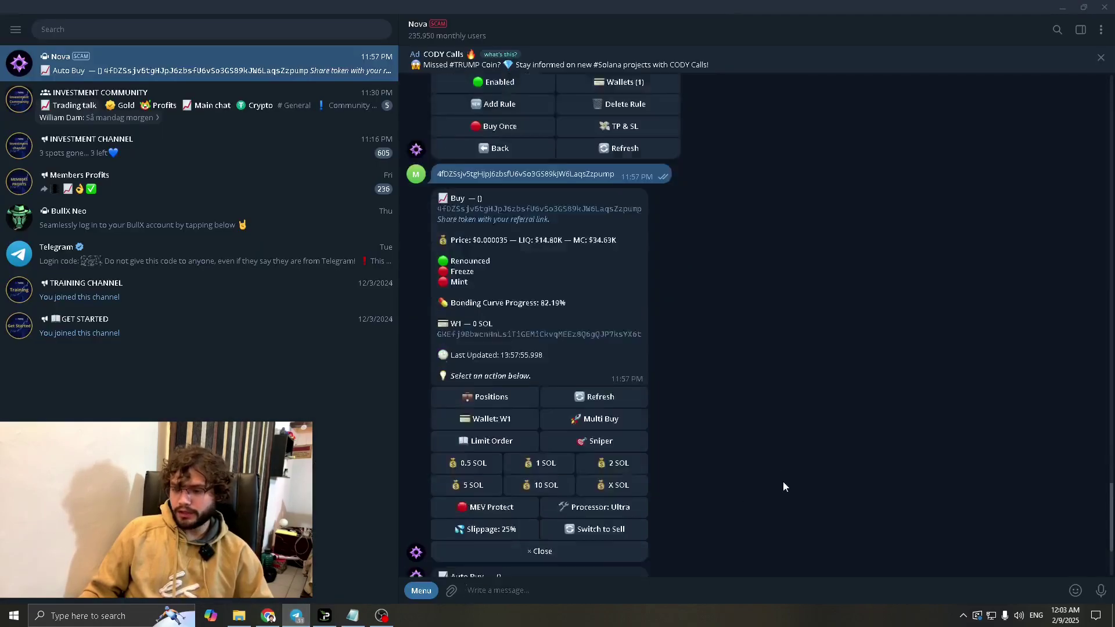
scroll(769, 411, down, 2)
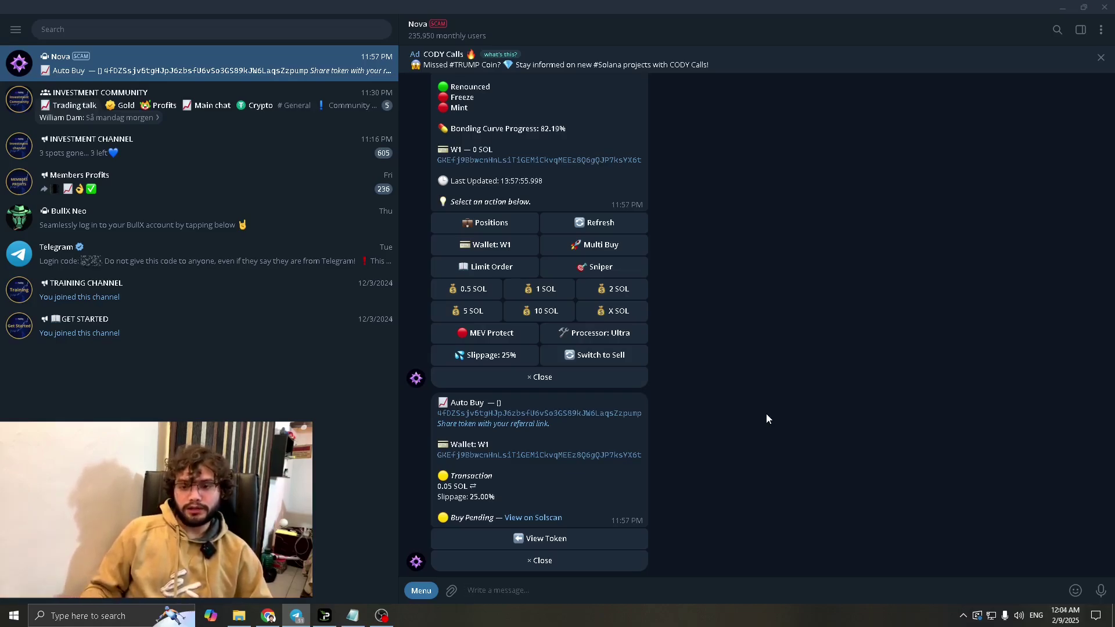
Close the Auto Buy transaction message and the token's Buy message in the Nova chat.
click(569, 562)
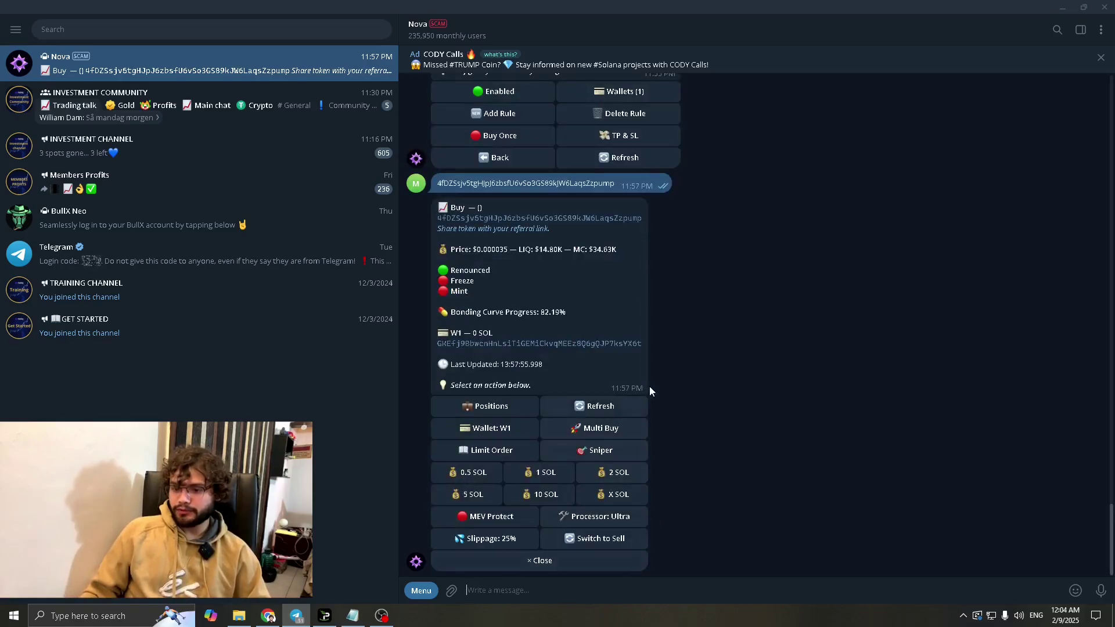
scroll(680, 378, up, 2)
scroll(678, 389, down, 2)
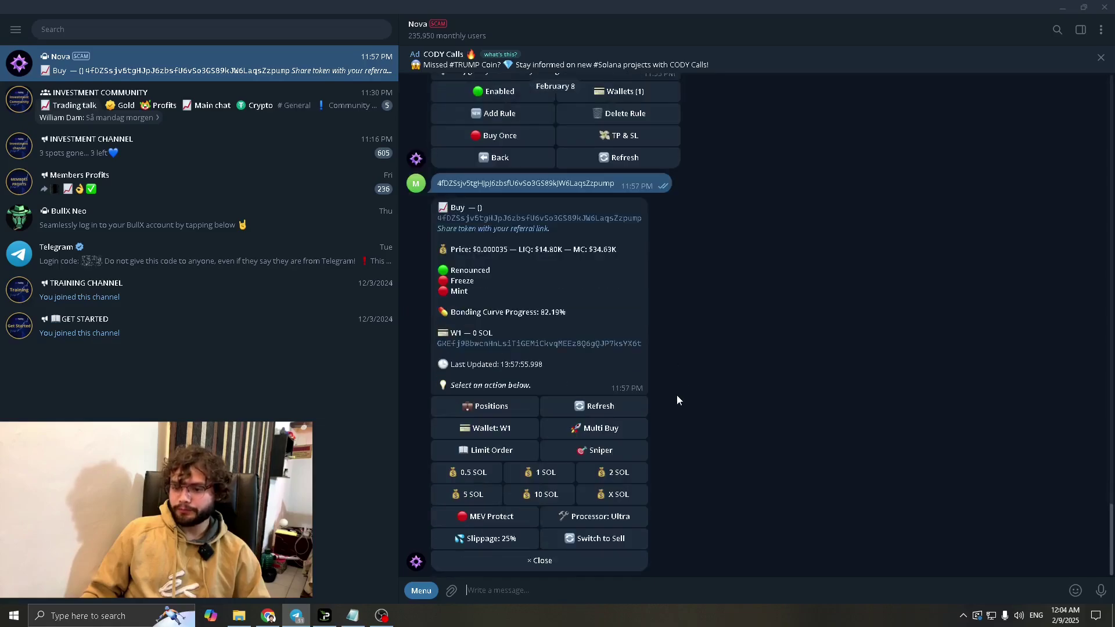
click(553, 560)
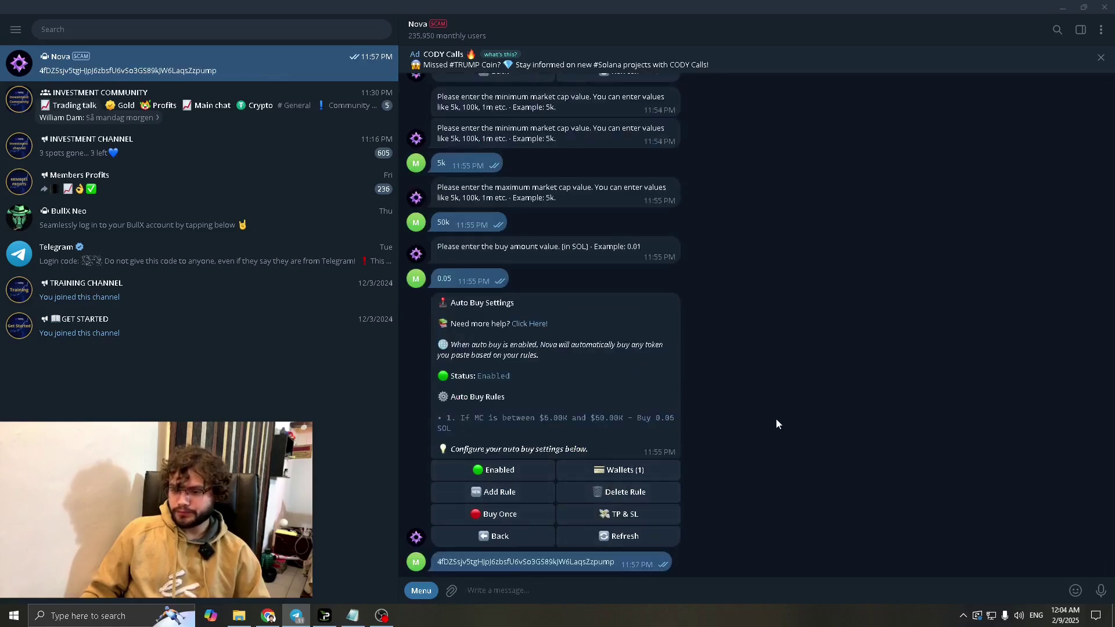
Return from Auto Buy Settings to Nova Settings and open the Wallet Settings.
click(519, 546)
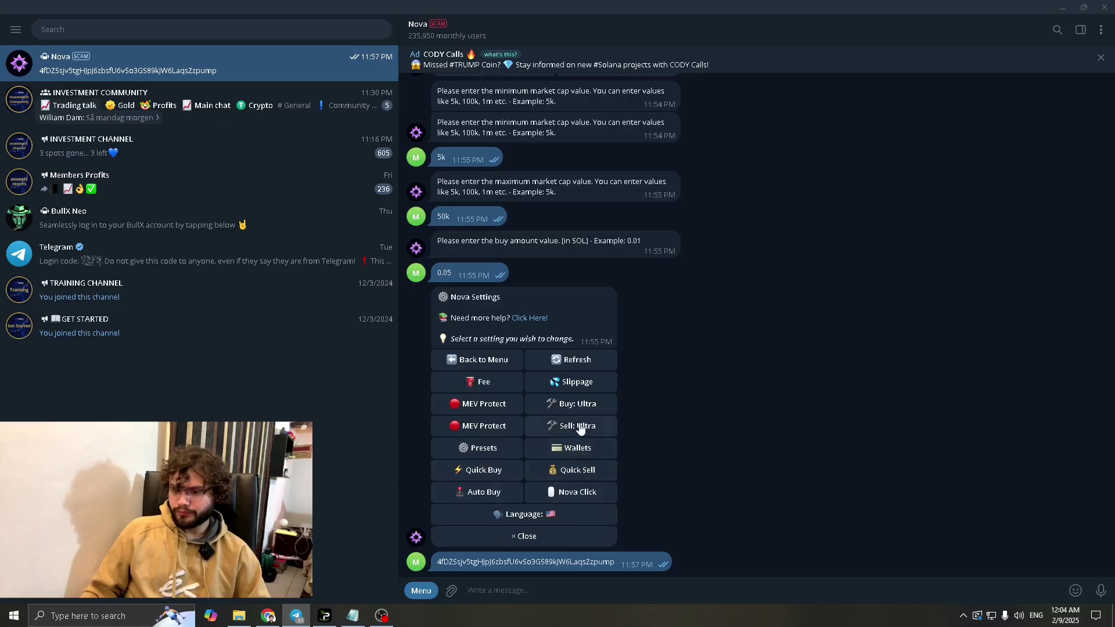
double_click(584, 389)
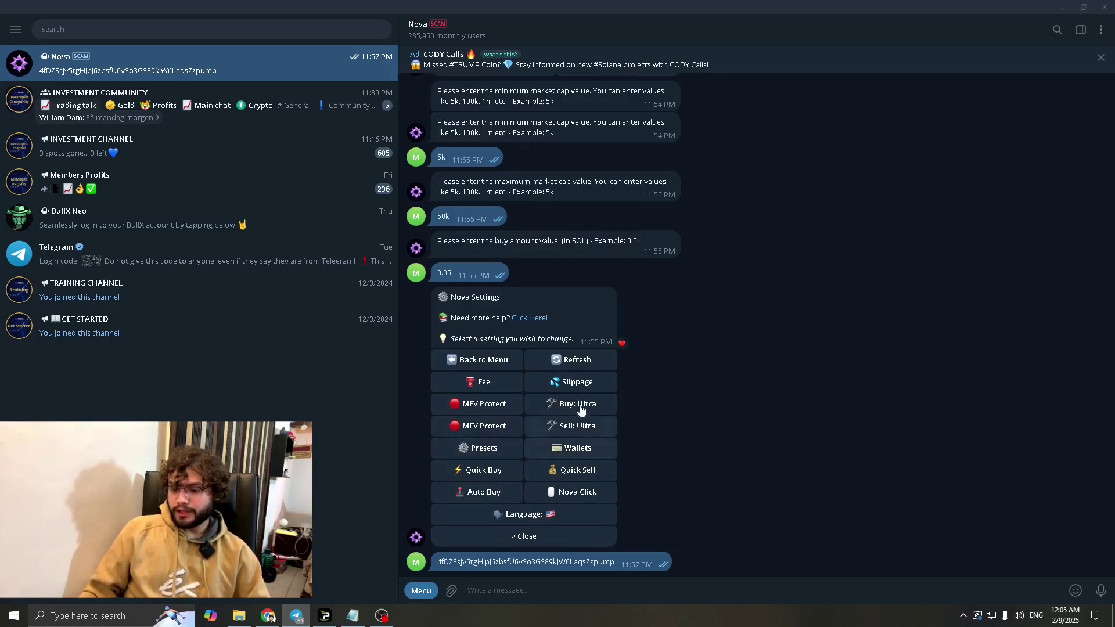
click(581, 450)
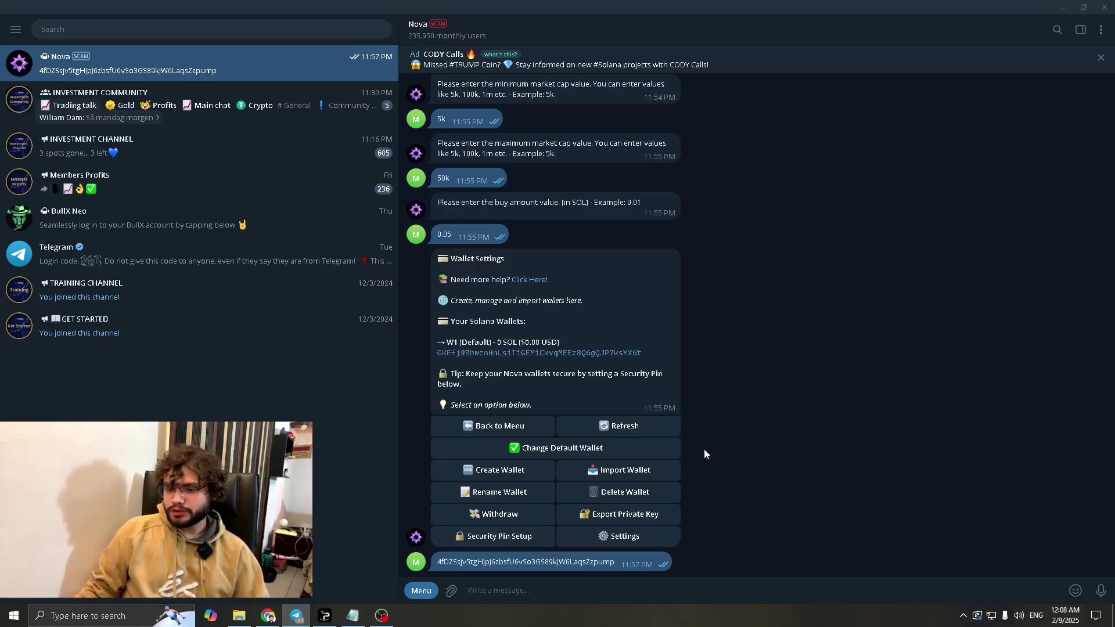
Go back to the beginning of the Nova chat, where the first start command was sent.
scroll(639, 378, up, 10)
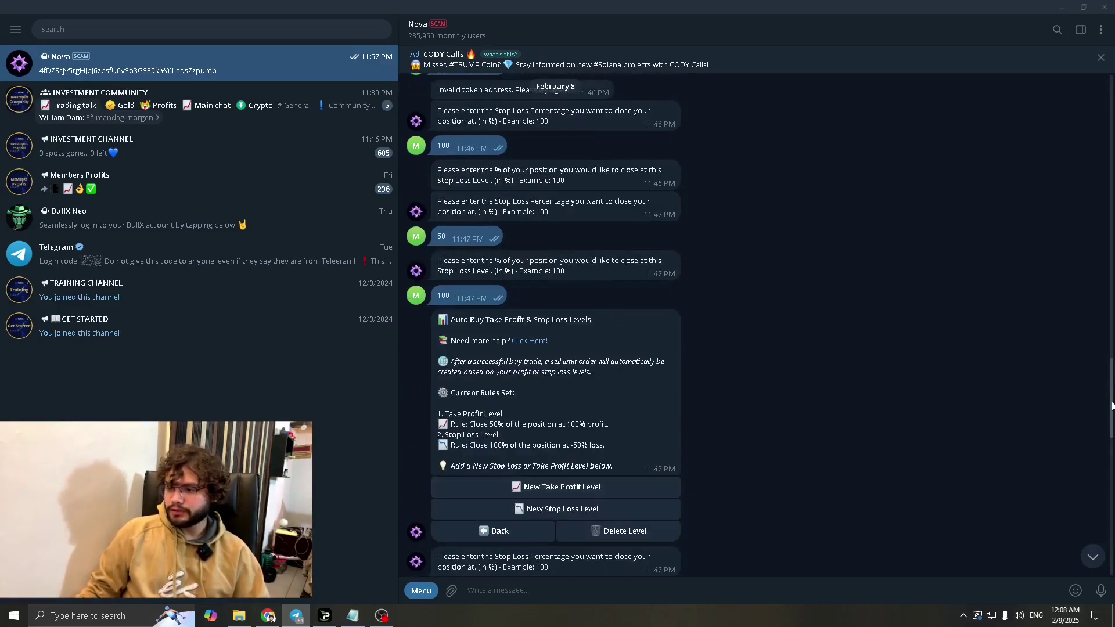
drag(1111, 407, 1110, 96)
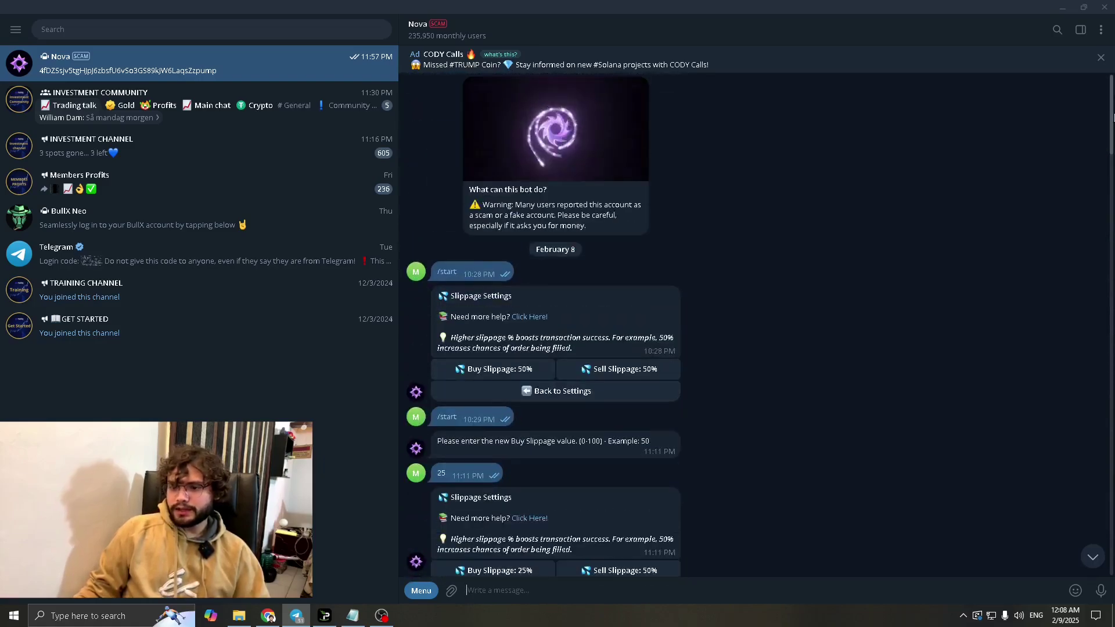